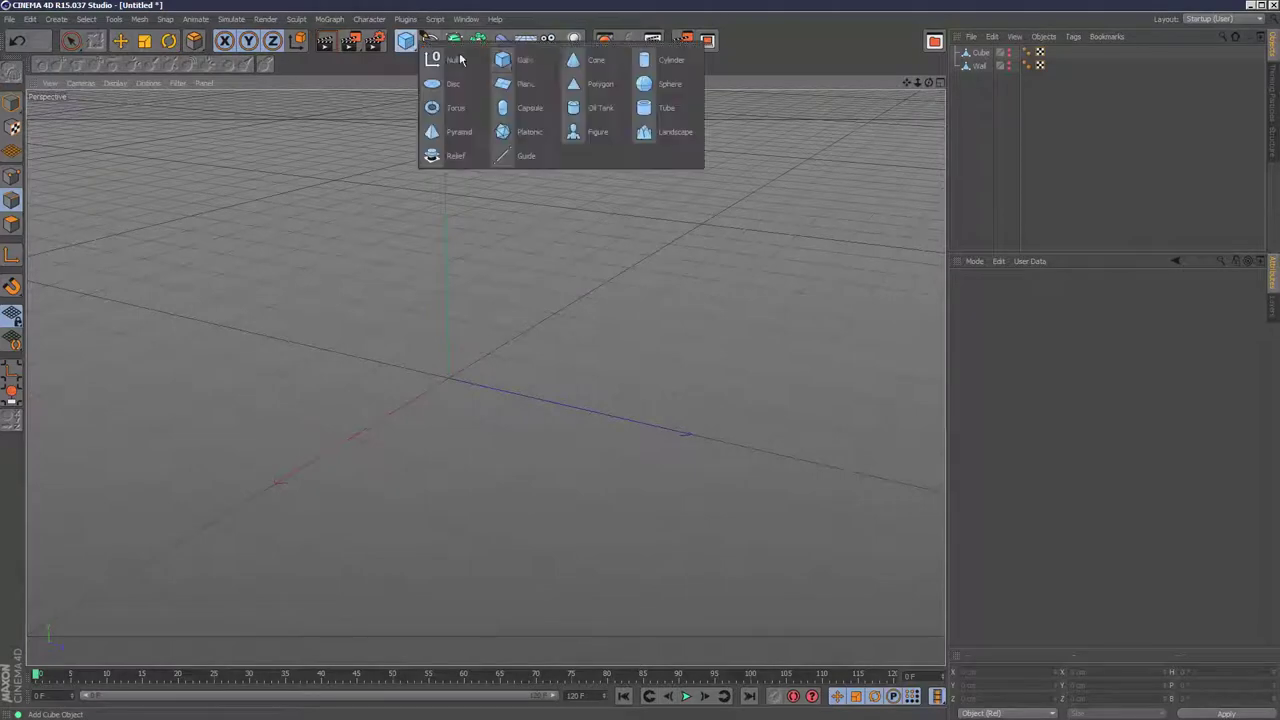
Step: Convert the new cube to an editable polygon object and select its two front top edges
left_click(12, 72)
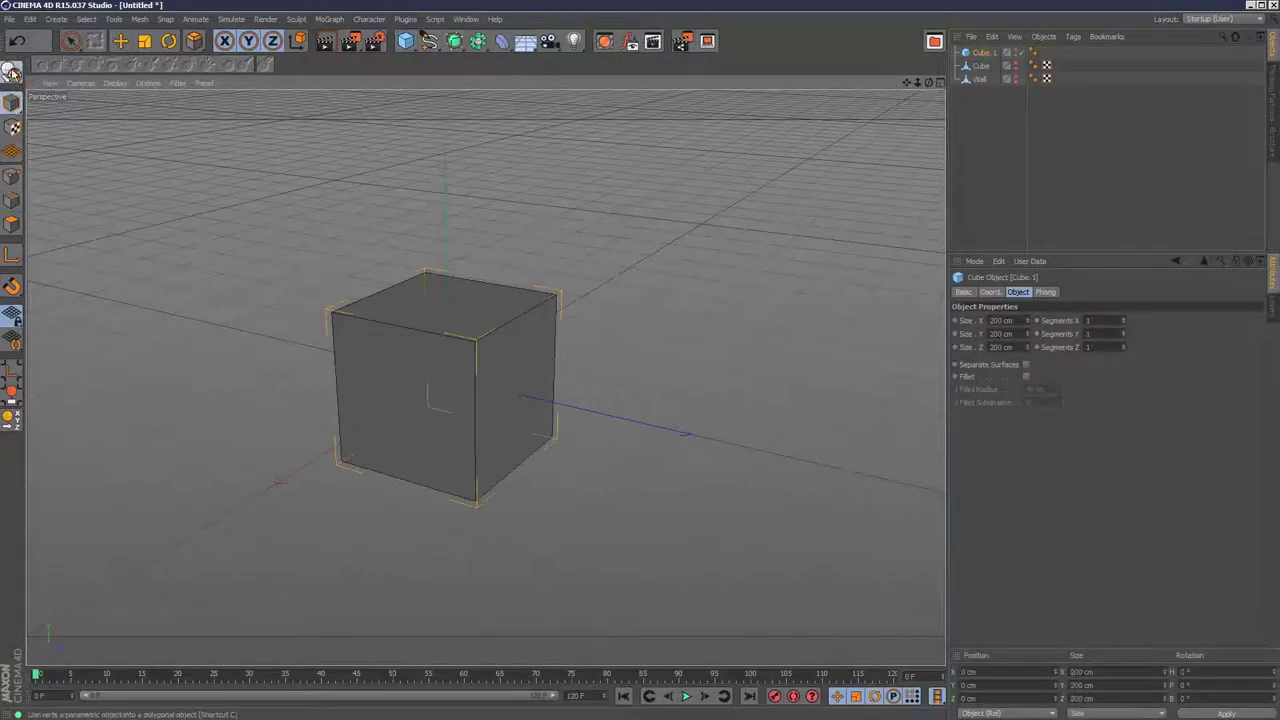
left_click(12, 200)
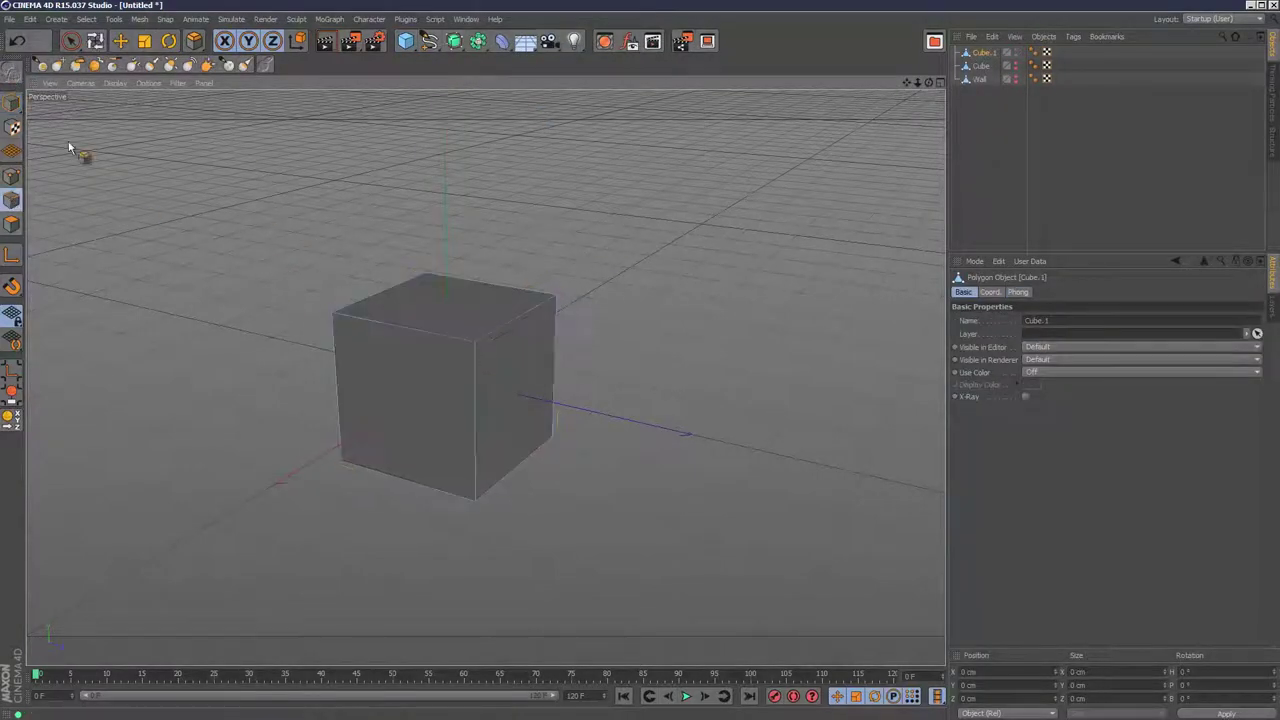
left_click(71, 42)
left_click(431, 334)
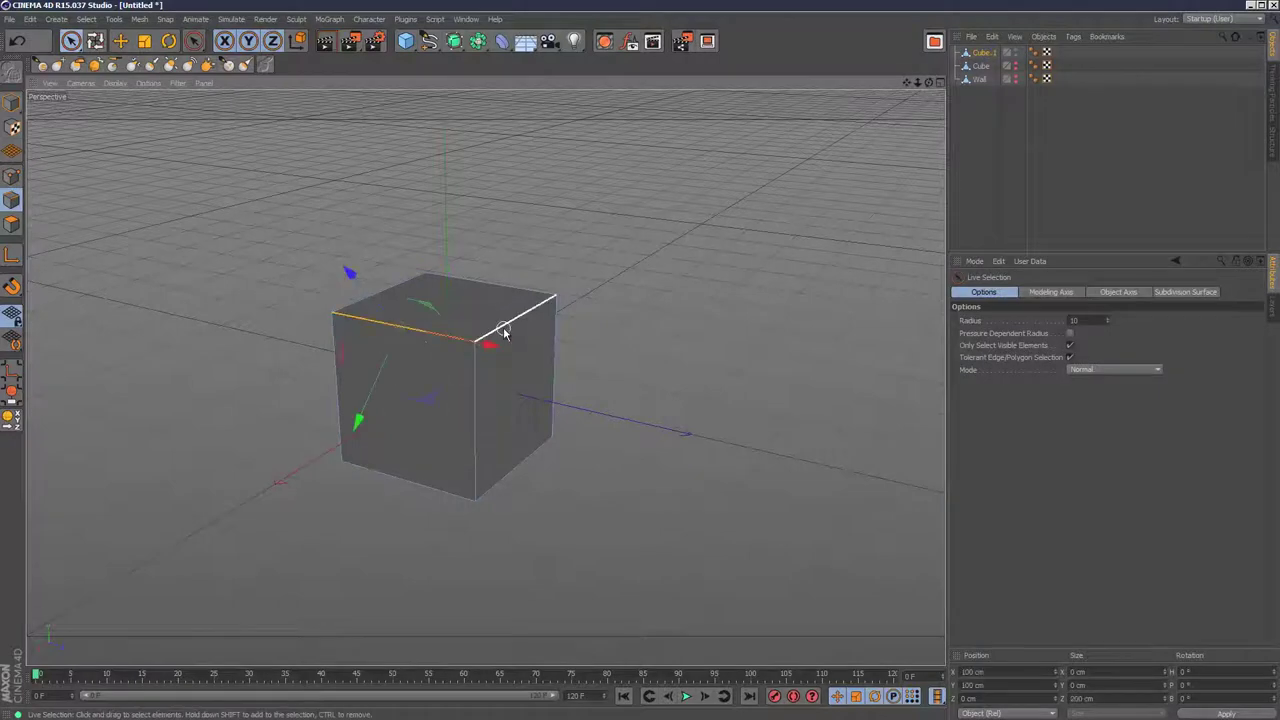
left_click(508, 332, "shift")
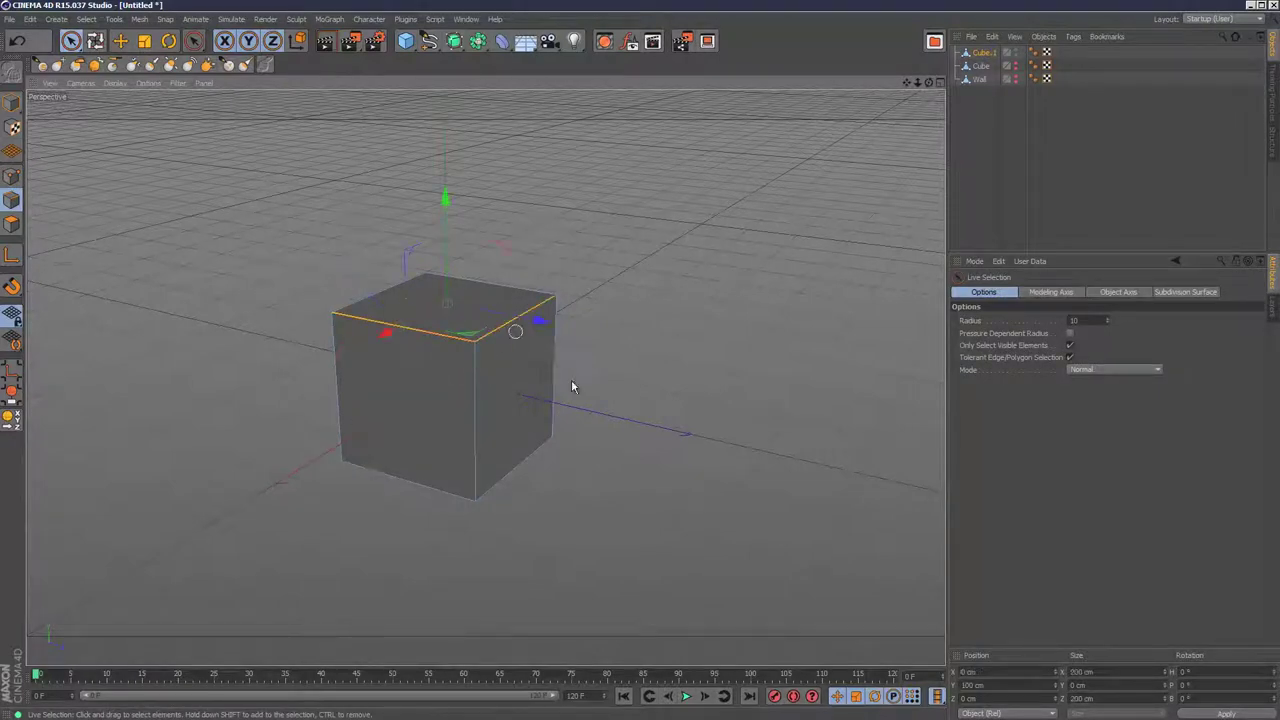
Step: Bevel the two selected cube edges with an offset of about 16.9 cm and a subdivision of 3
right_click(515, 323)
left_click(585, 587)
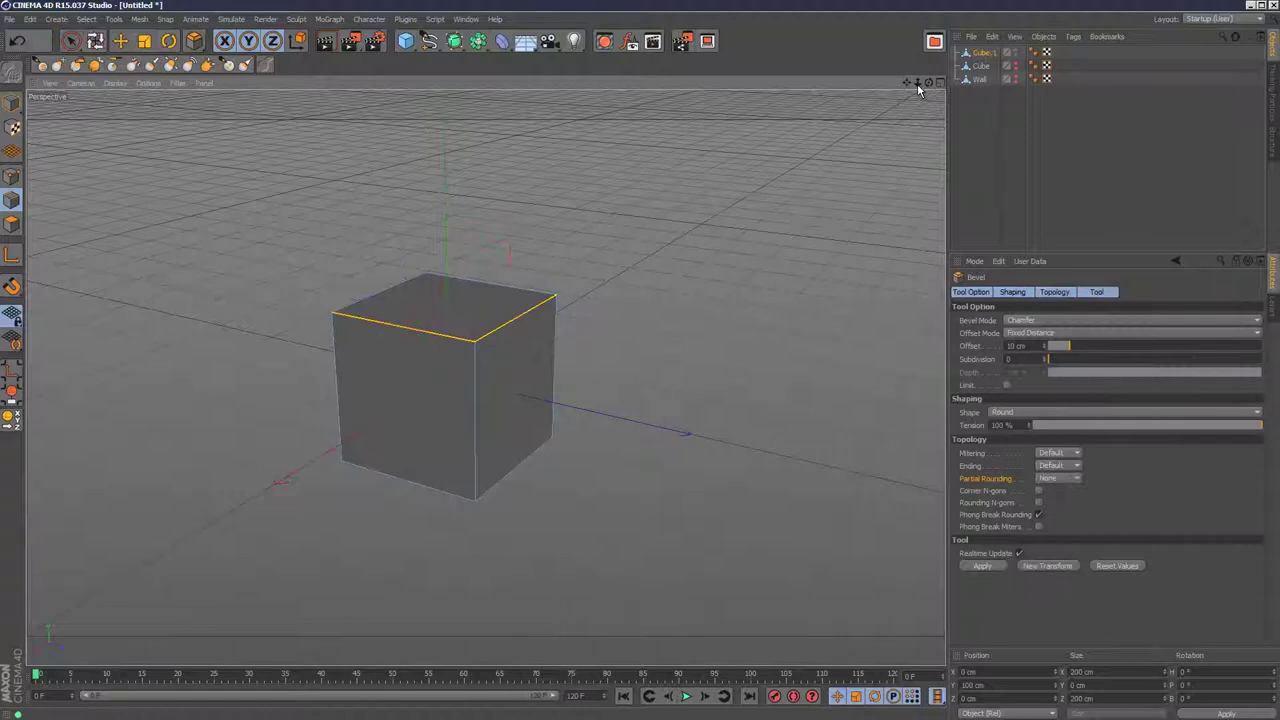
left_click_drag(917, 83, 692, 264)
mouse_move(580, 263)
left_mouse_down()
mouse_move(566, 262)
mouse_move(576, 273)
left_mouse_up()
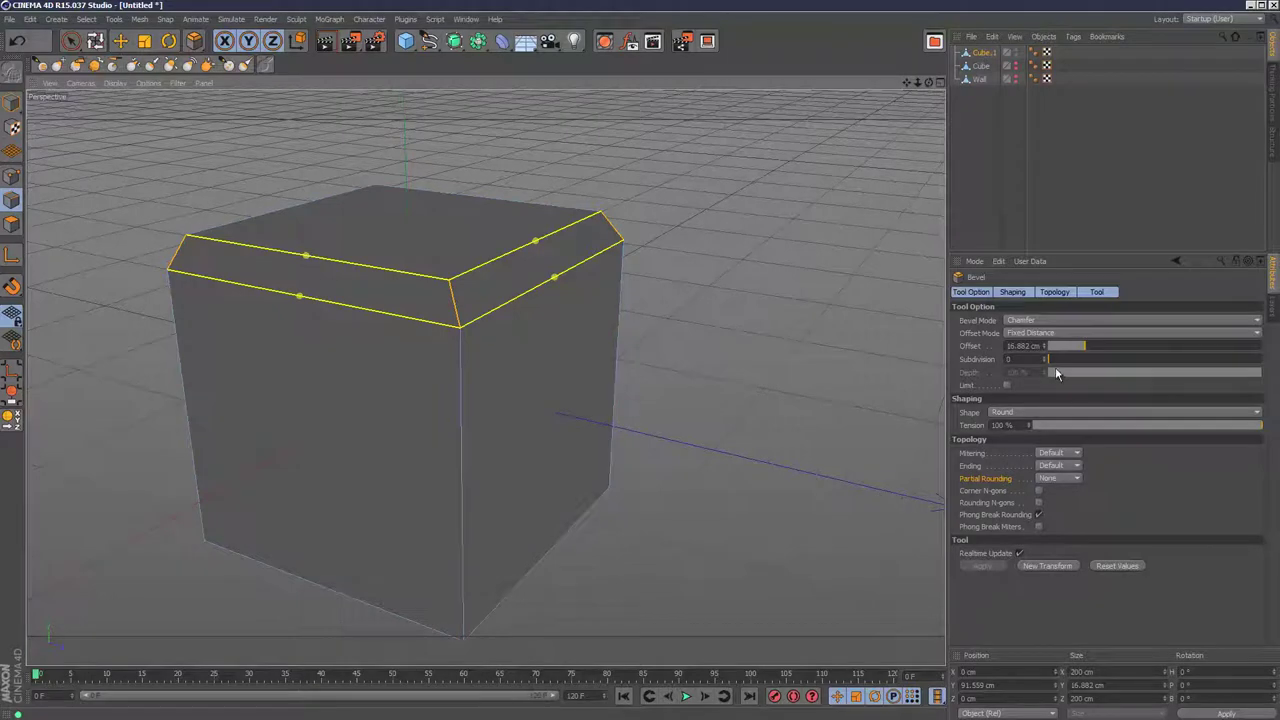
left_click_drag(1058, 361, 1080, 362)
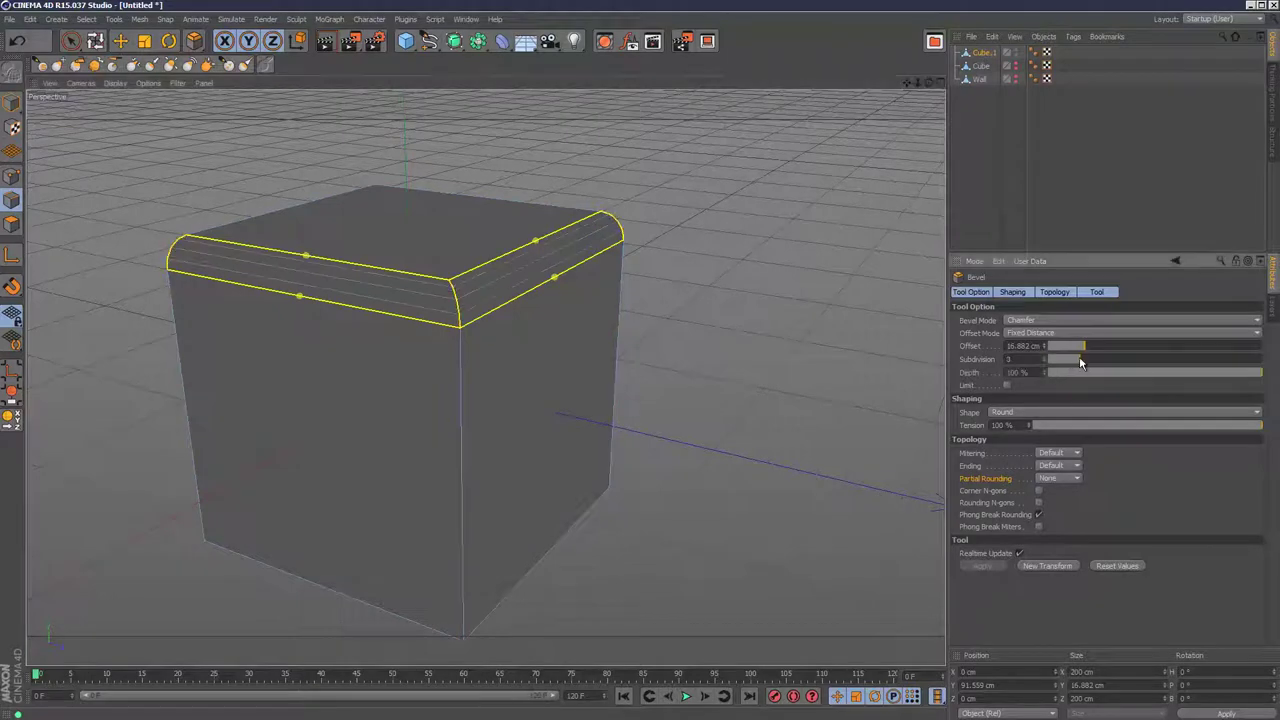
Step: Set the bevel shape to User, bend its profile curve into an S-shape and turn off Symmetry
left_click(995, 413)
left_click(1000, 426)
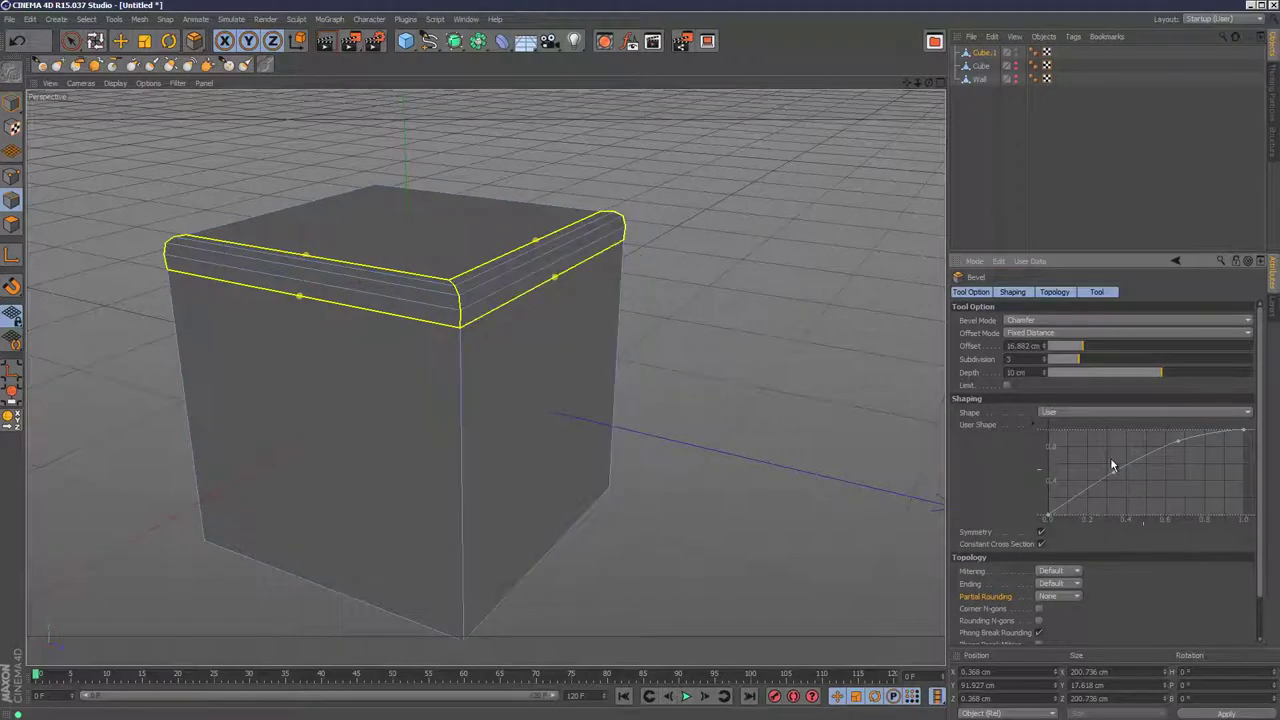
left_click_drag(1115, 478, 1150, 496)
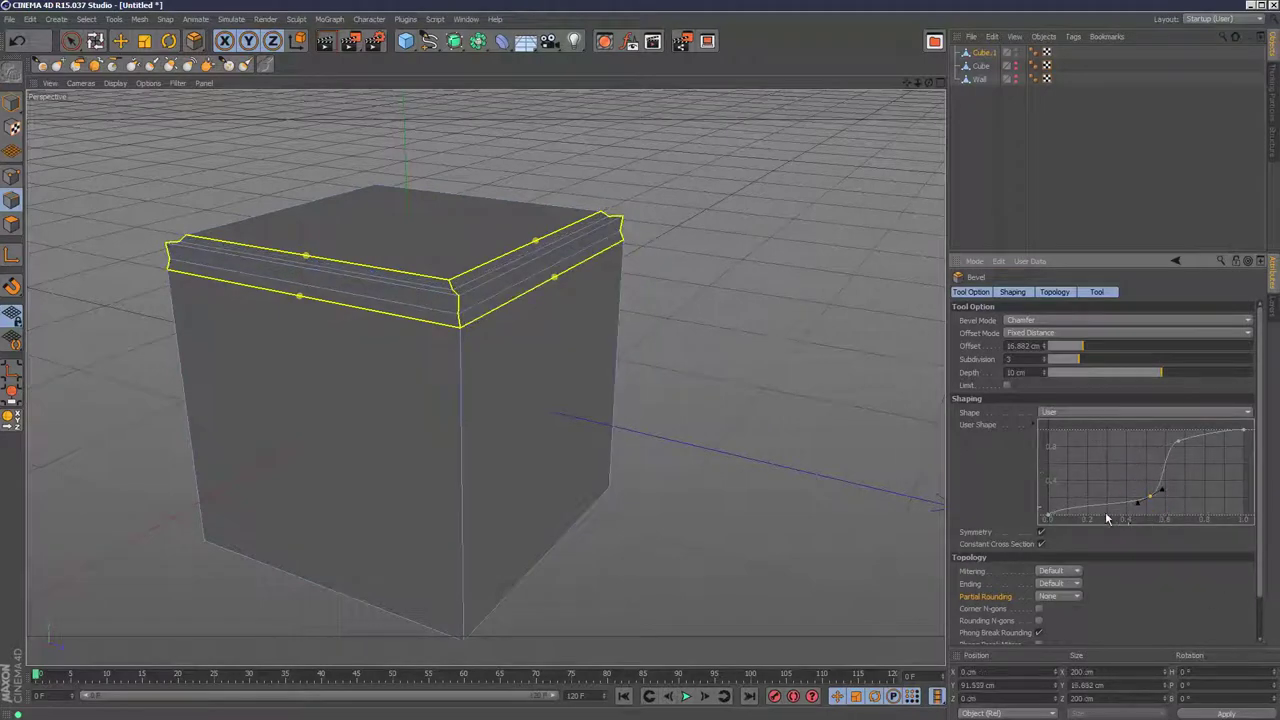
left_click(1040, 533)
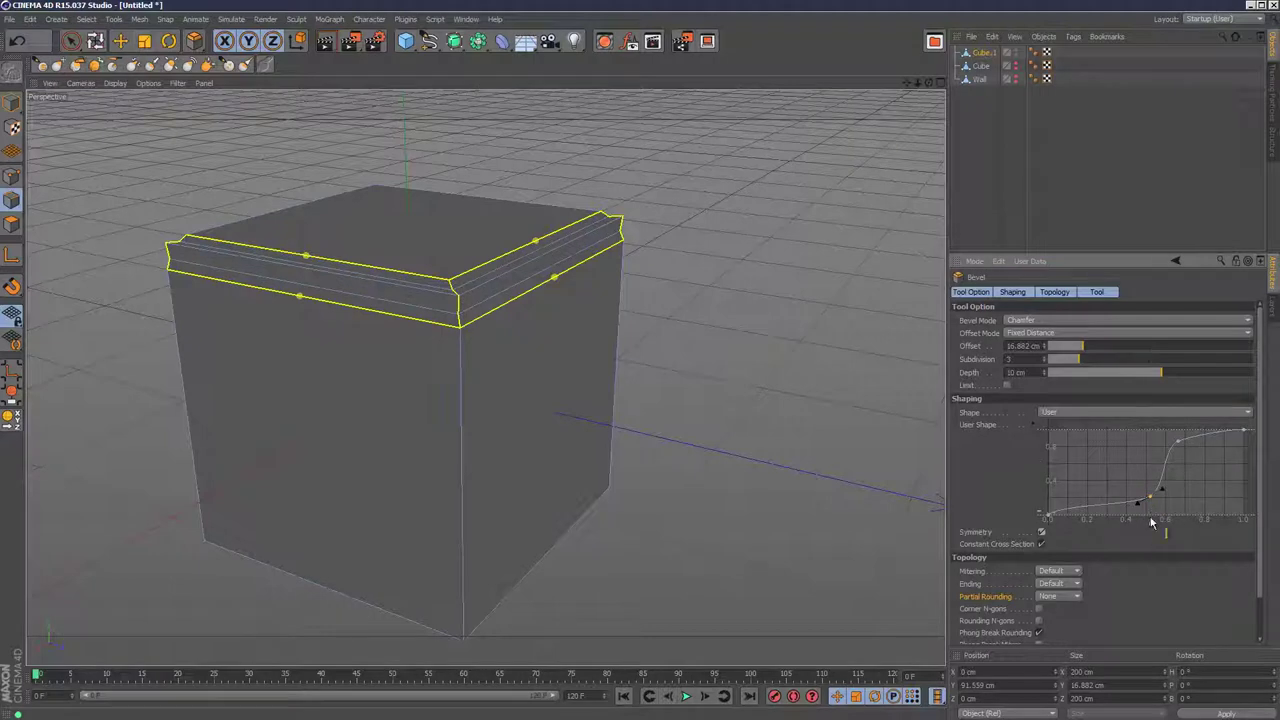
left_click(1040, 533)
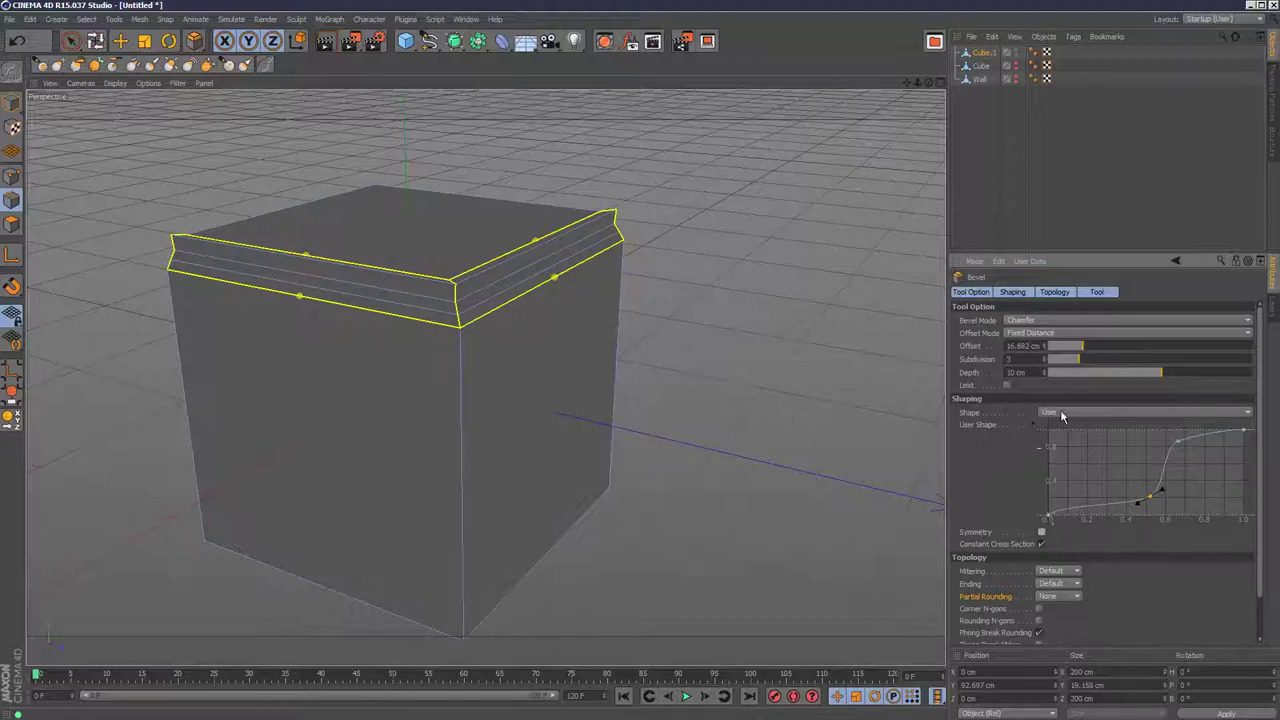
Step: Raise the bevel's subdivision to 11 and set its shape to Round
left_click_drag(1070, 360, 1161, 360)
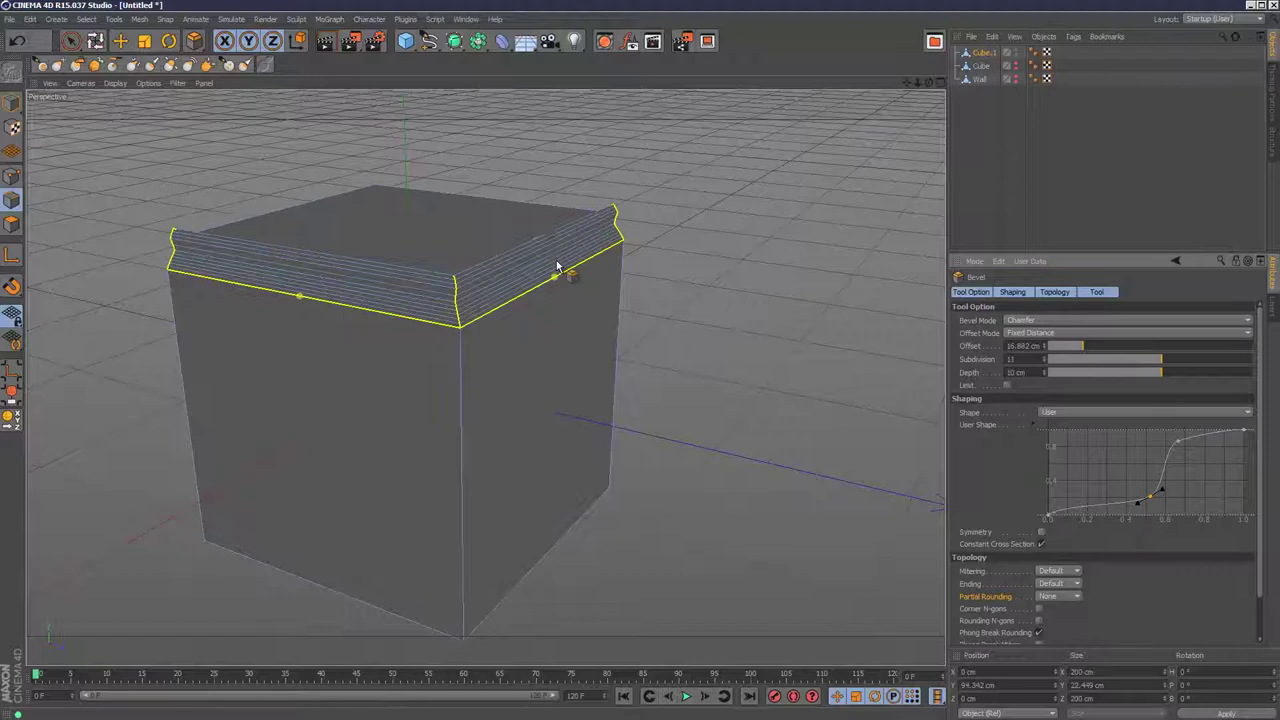
mouse_move(928, 83)
left_mouse_down()
mouse_move(633, 372)
mouse_move(928, 83)
left_mouse_up()
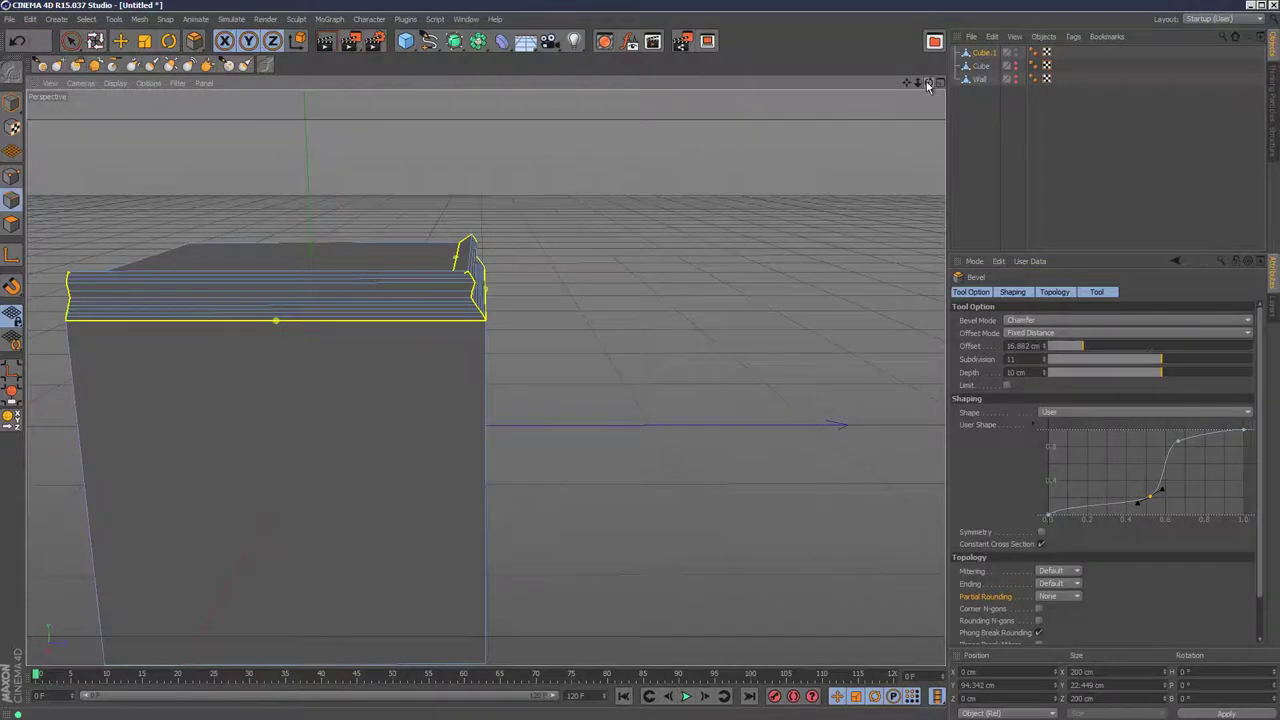
left_click_drag(473, 233, 918, 107, "alt")
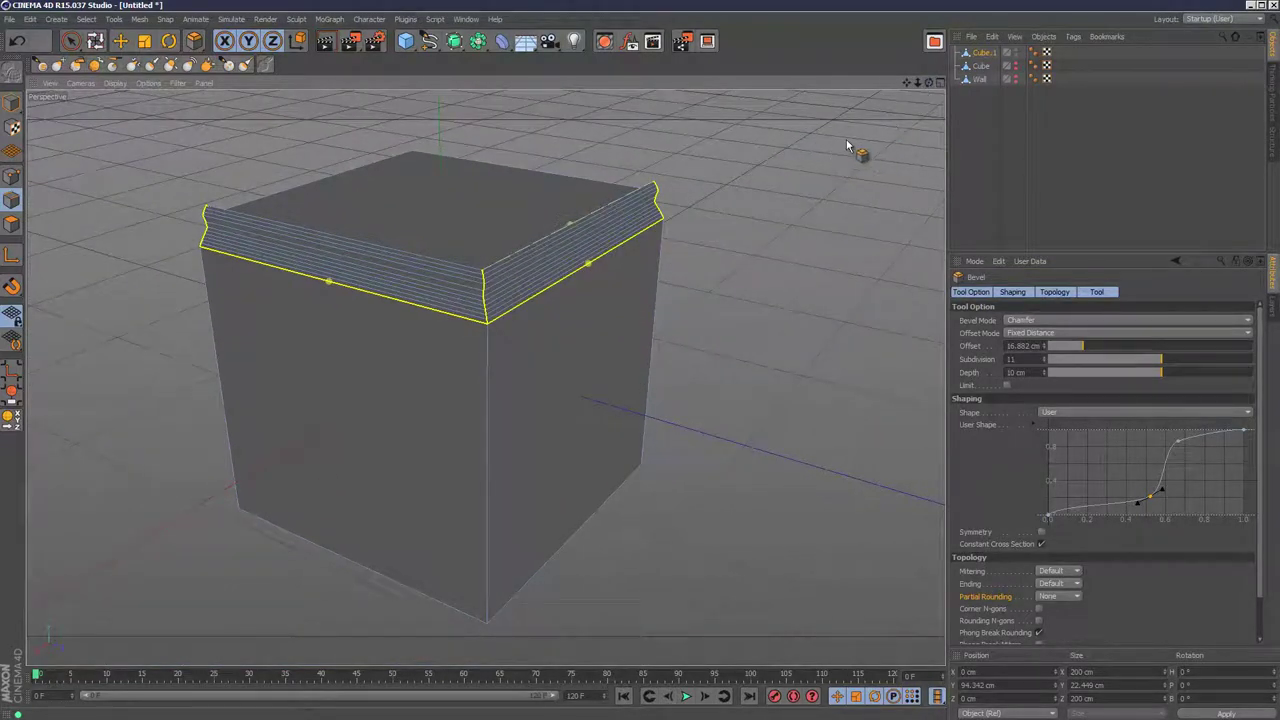
left_click(1054, 413)
left_click(1069, 428)
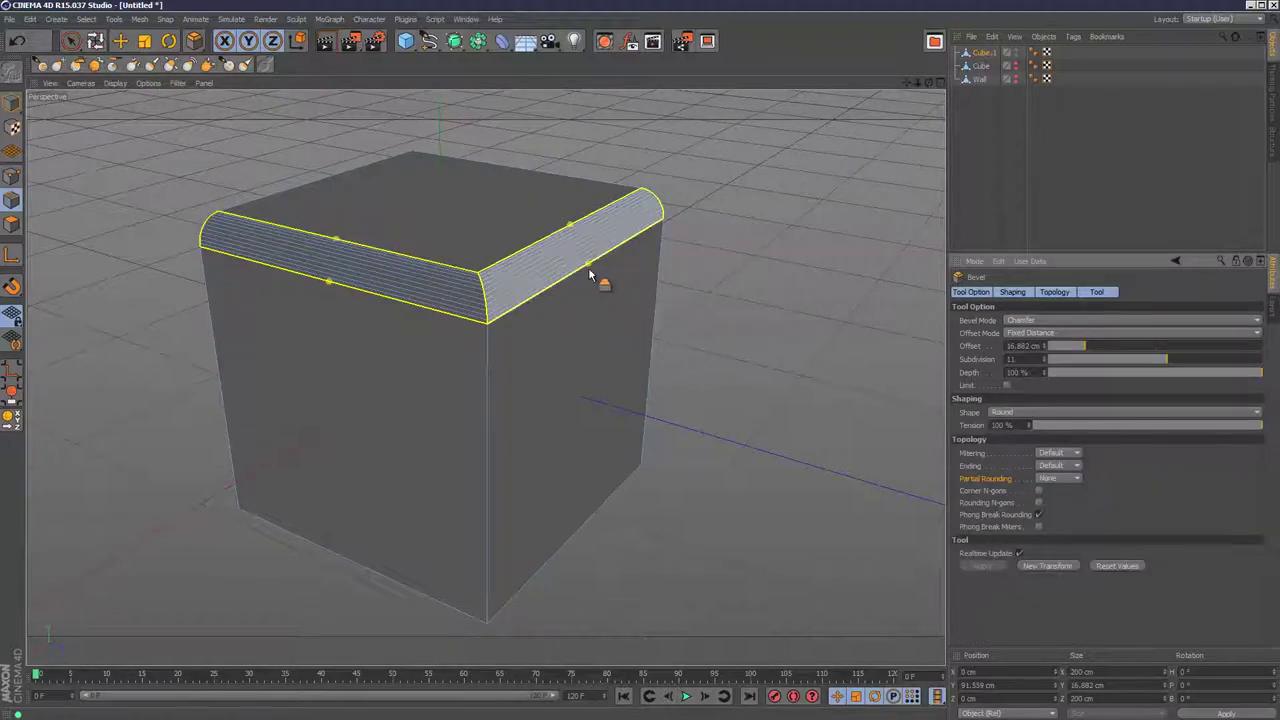
Step: Widen the bevel along the cube's right top edge on its own and narrow the far end of the left edge's bevel
left_click_drag(590, 270, 582, 316)
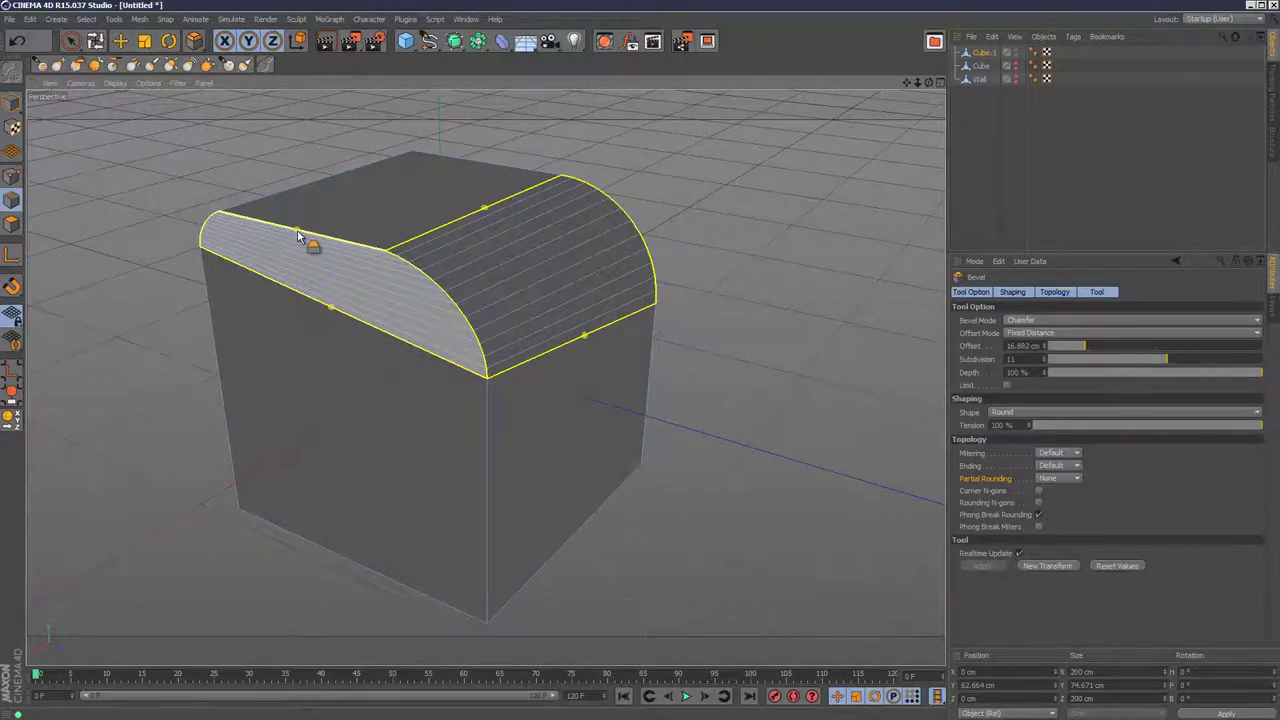
left_click_drag(297, 236, 356, 291)
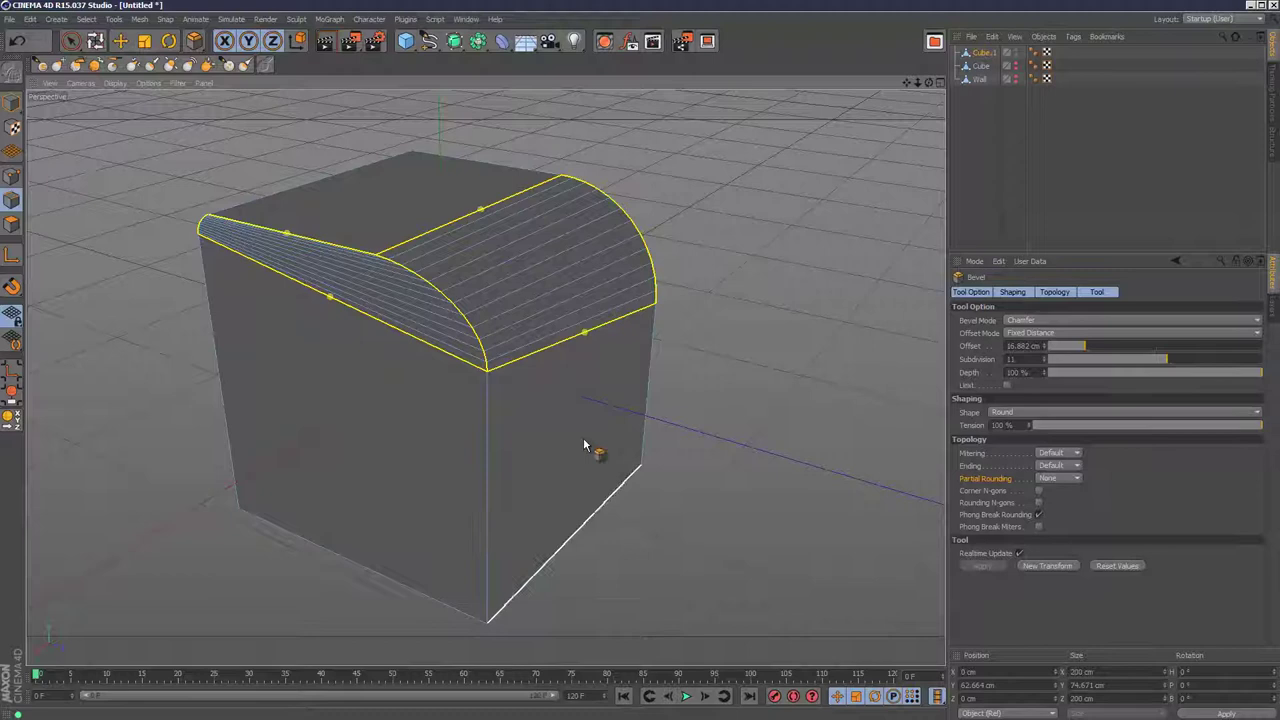
Step: Delete the beveled Cube.1 object from the scene
scroll(631, 377, "down", 3)
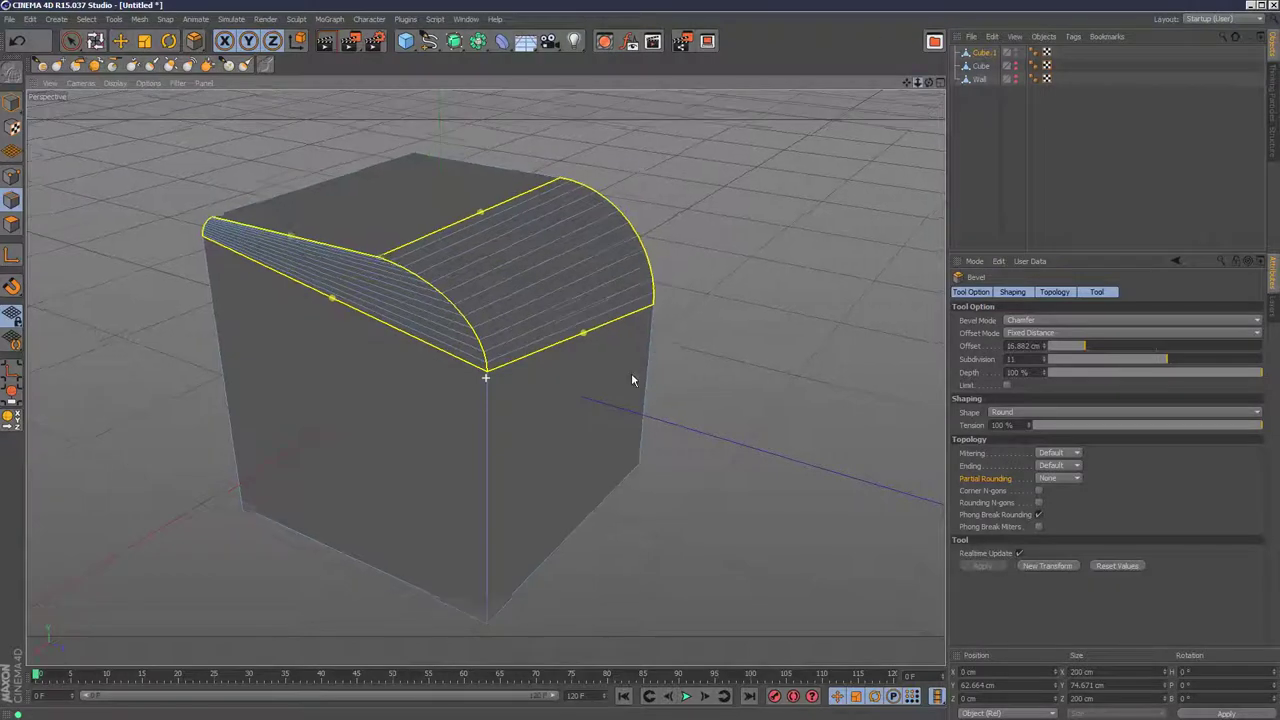
left_click(982, 52)
key("Delete")
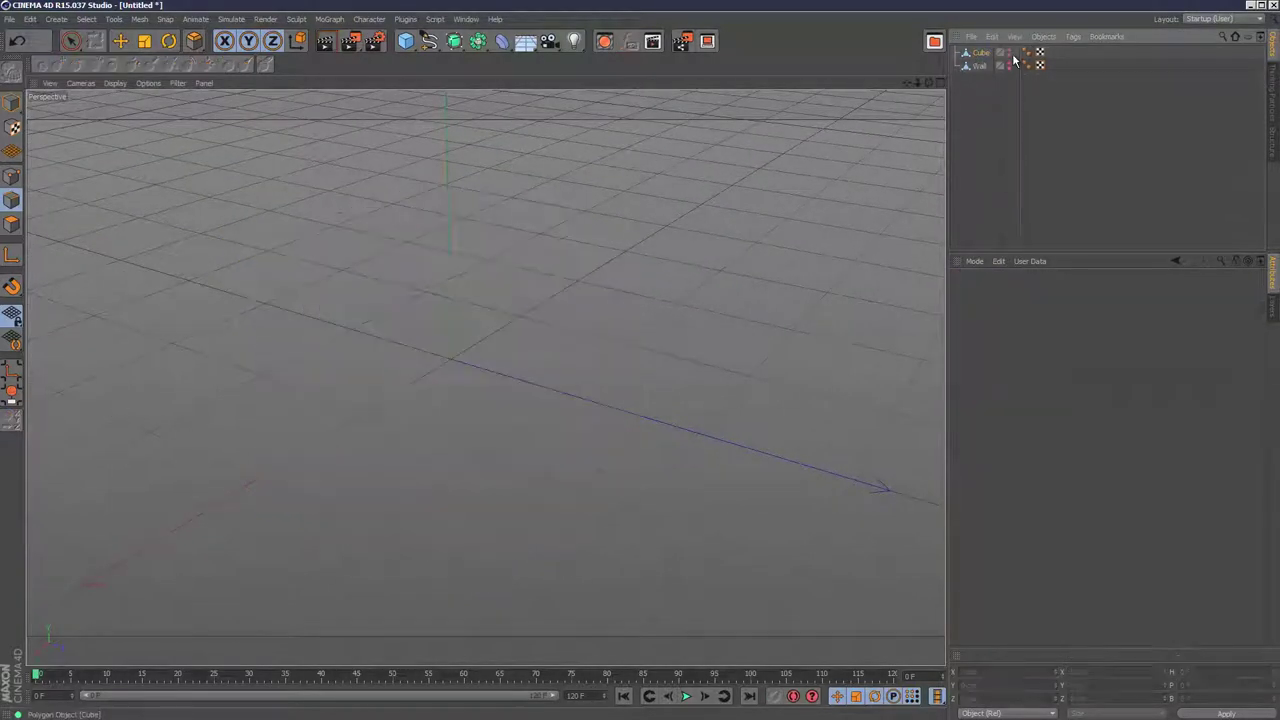
Step: Make the hidden Cube object visible and select it so its preselected lower edges can be edited
left_click(1008, 55)
left_click_drag(917, 83, 628, 380)
left_click(981, 52)
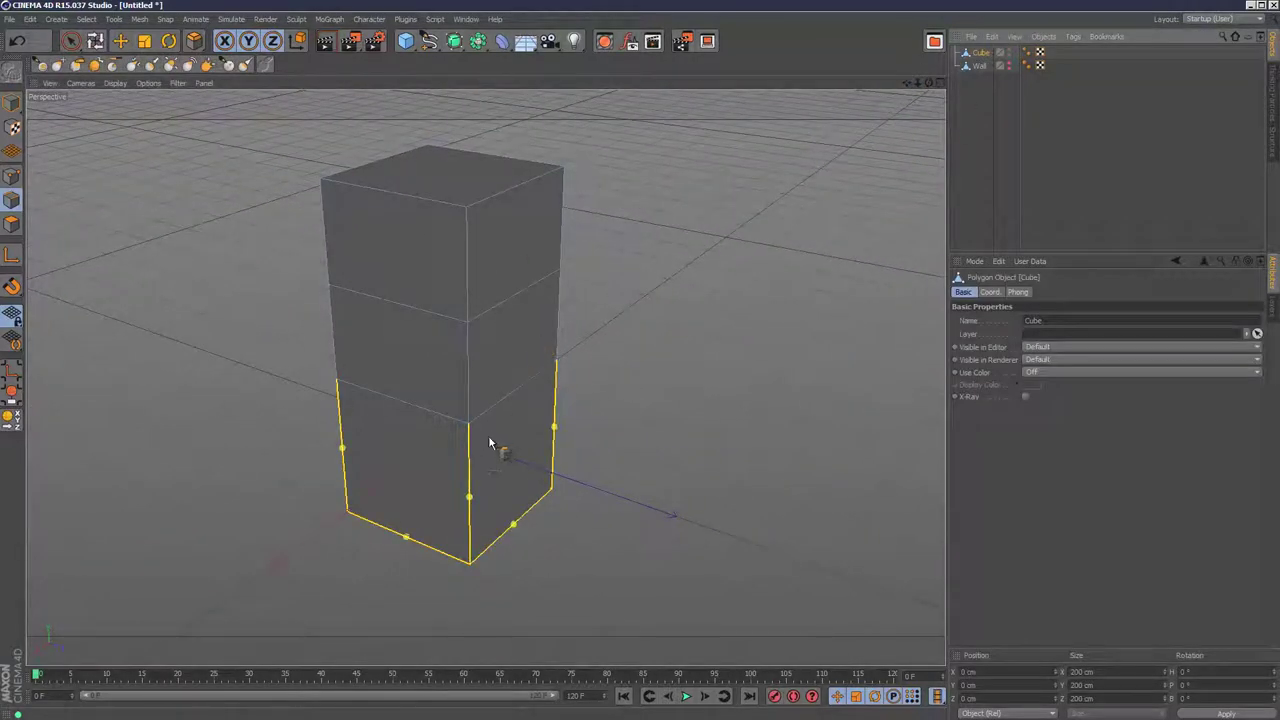
left_click_drag(928, 83, 630, 382)
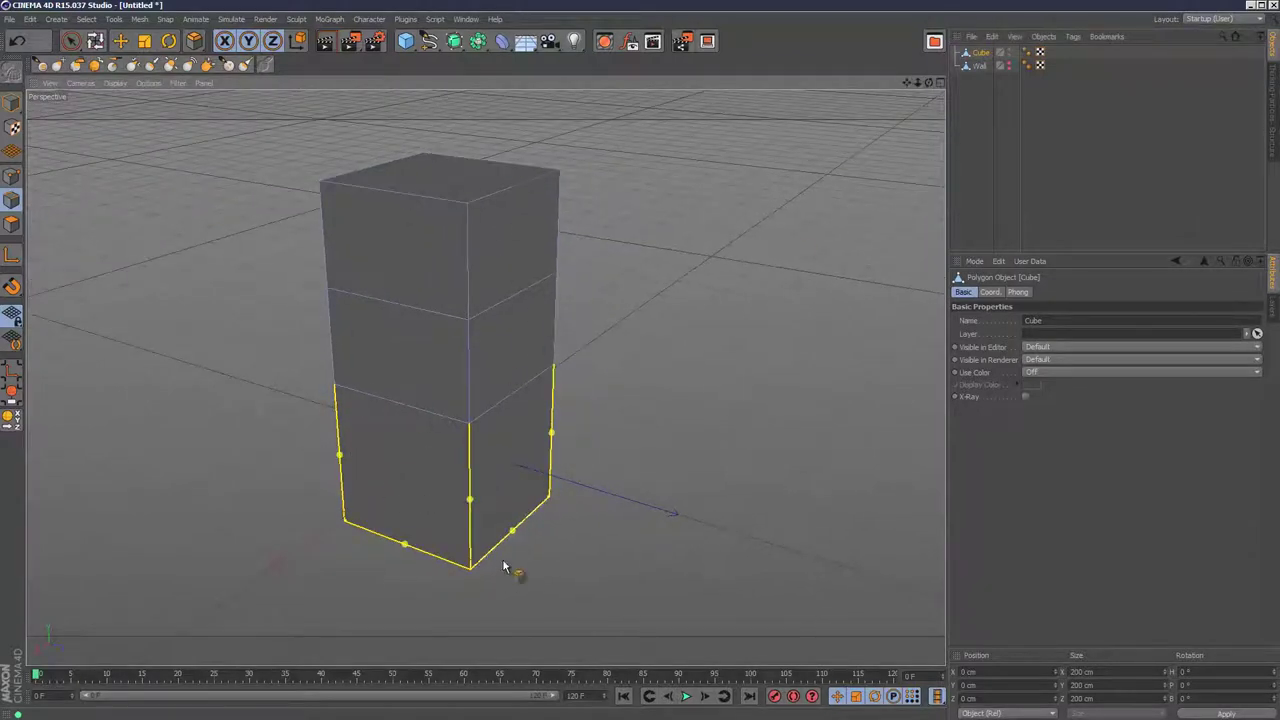
Step: Bevel the selected lower edges of the tall cube with an offset of about 34 cm
right_click(471, 502)
left_click(495, 678)
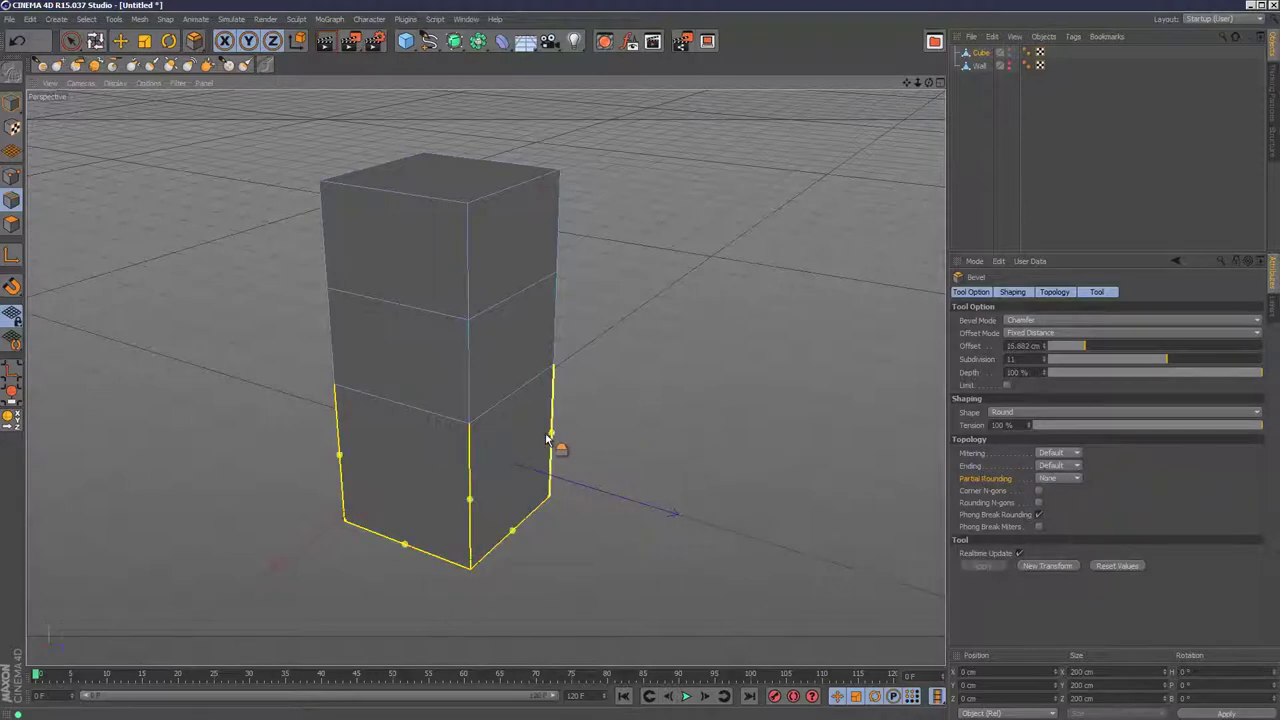
left_click_drag(548, 438, 727, 258)
mouse_move(928, 82)
left_mouse_down()
mouse_move(633, 376)
mouse_move(929, 85)
left_mouse_up()
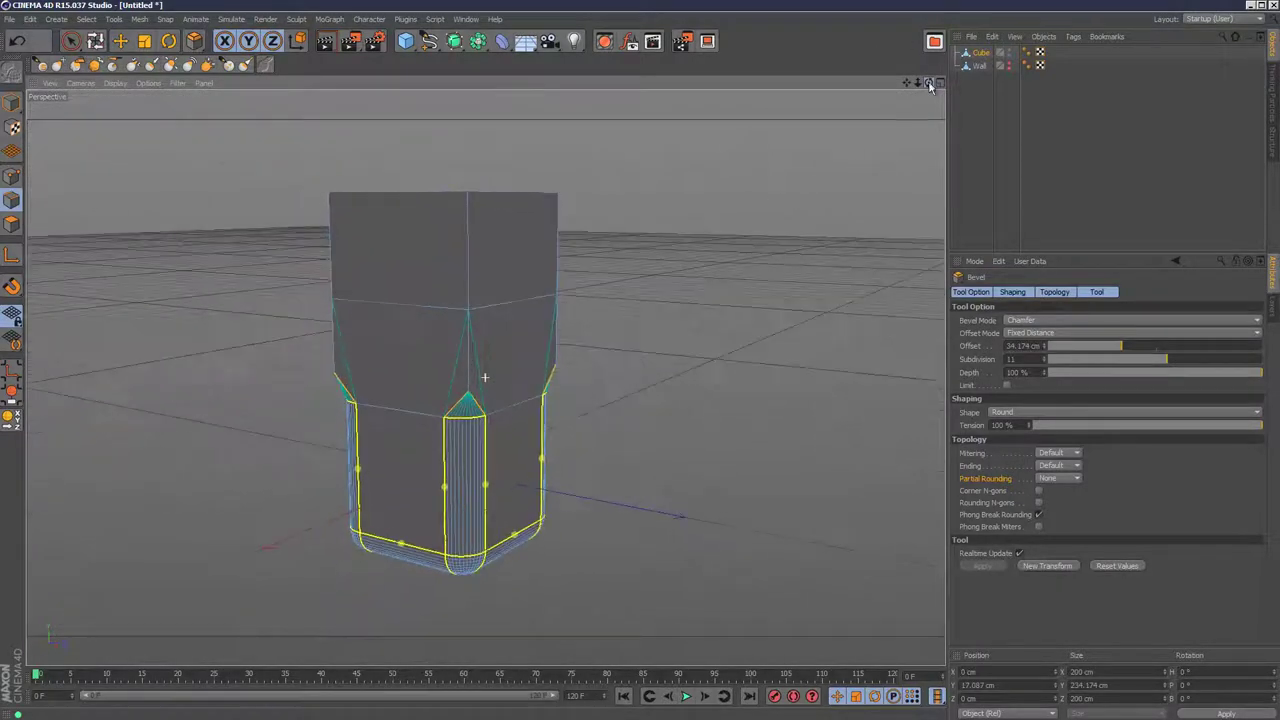
Step: Try the Extend ending on the tall cube's bevel, and set Ending to Inset instead
left_click(1050, 466)
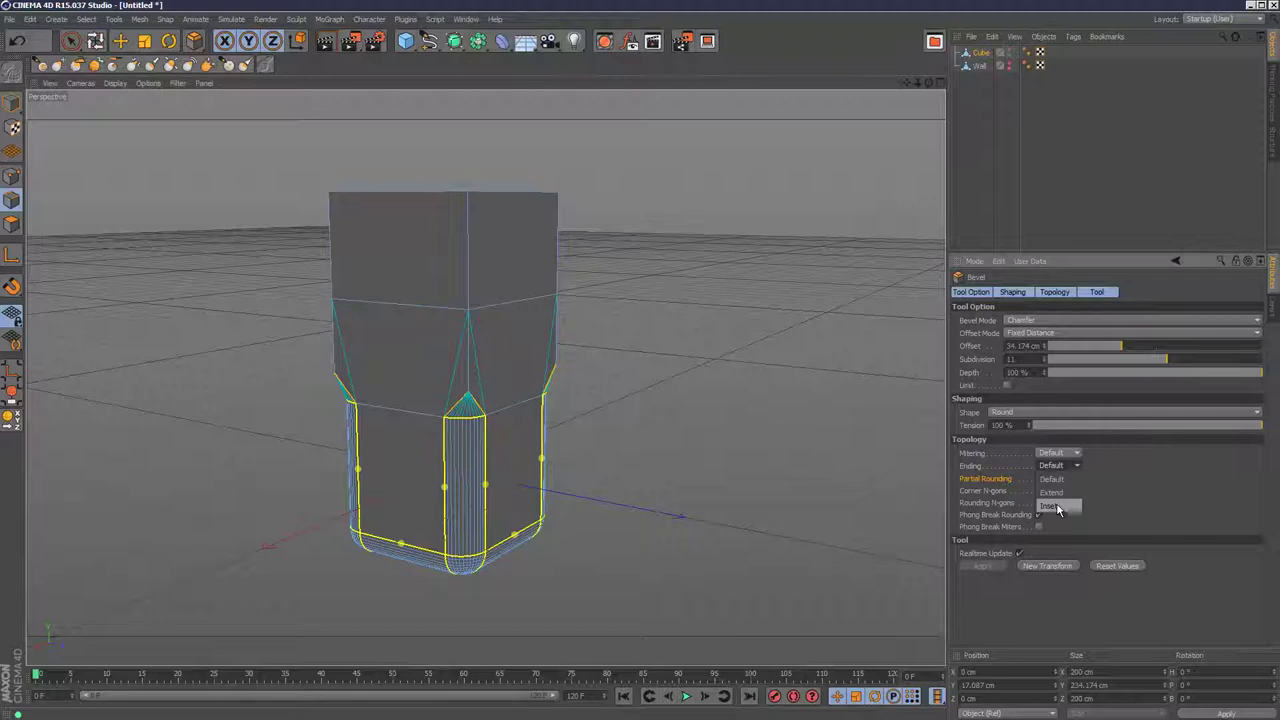
left_click(1058, 492)
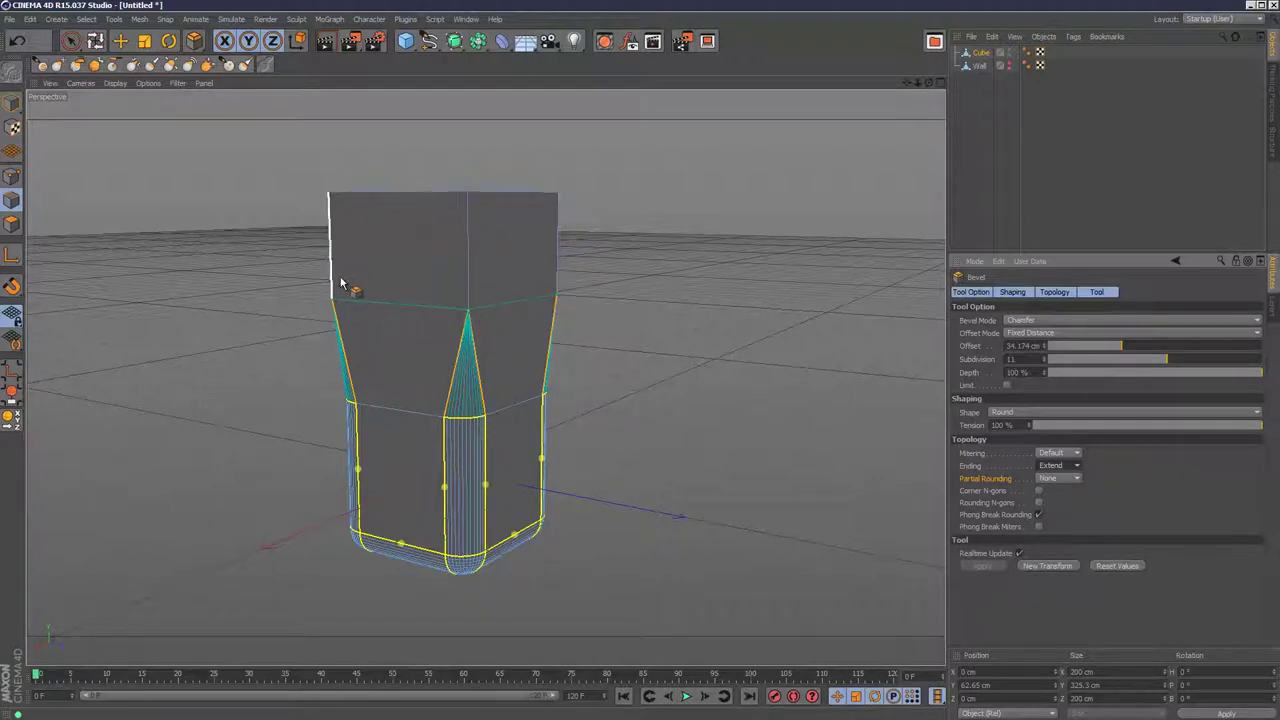
left_click(1052, 470)
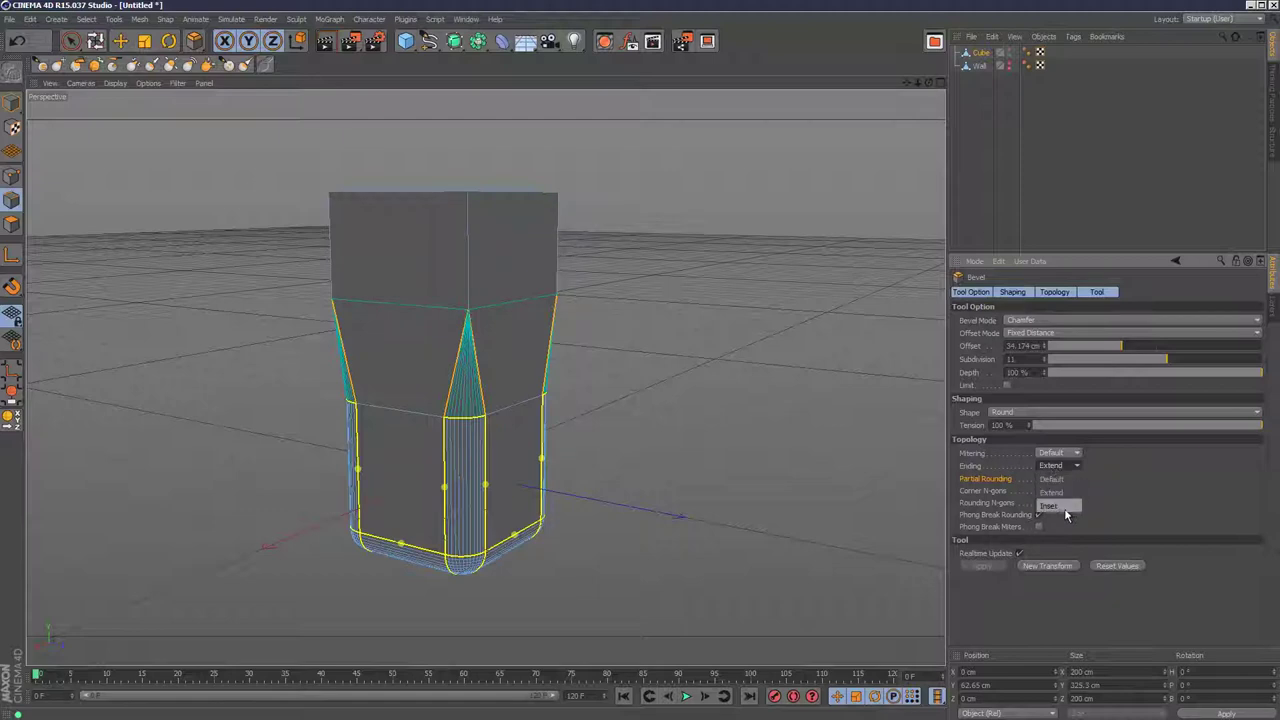
left_click(1066, 512)
left_click_drag(928, 82, 626, 385)
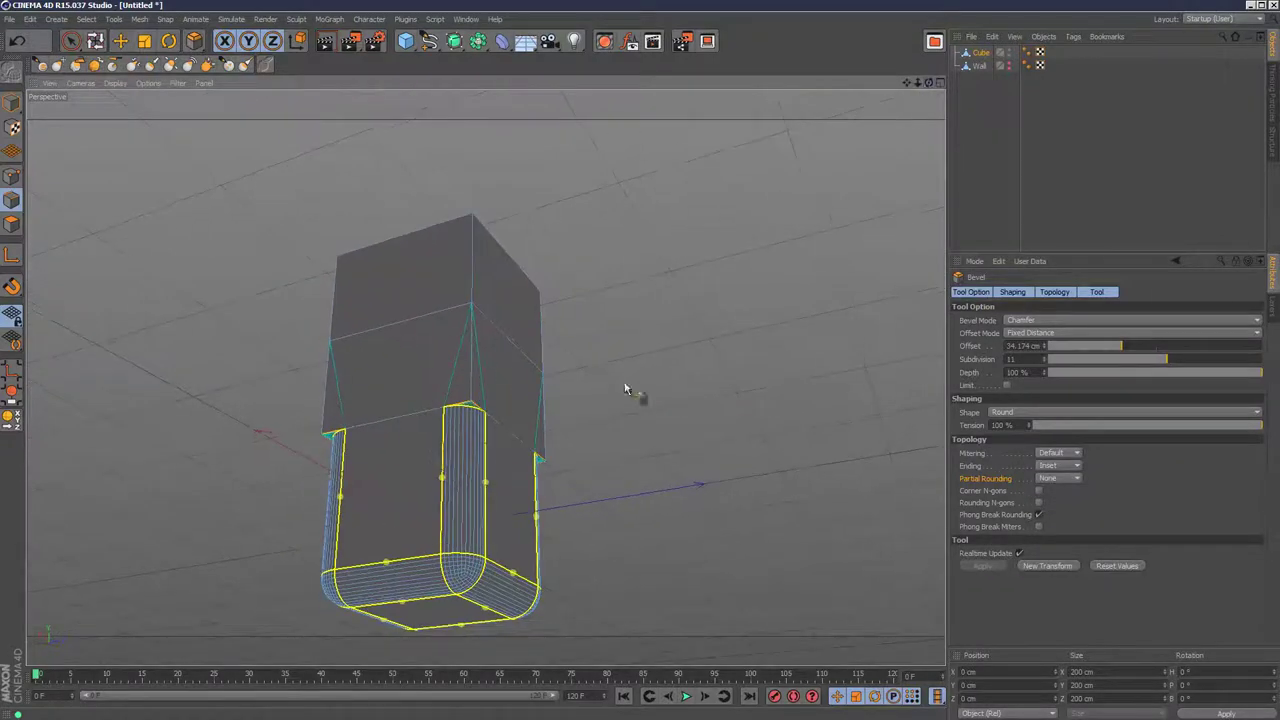
Step: Switch to model mode and examine the bevel's inset ending up close from several angles
left_click(11, 104)
left_click_drag(918, 82, 488, 325)
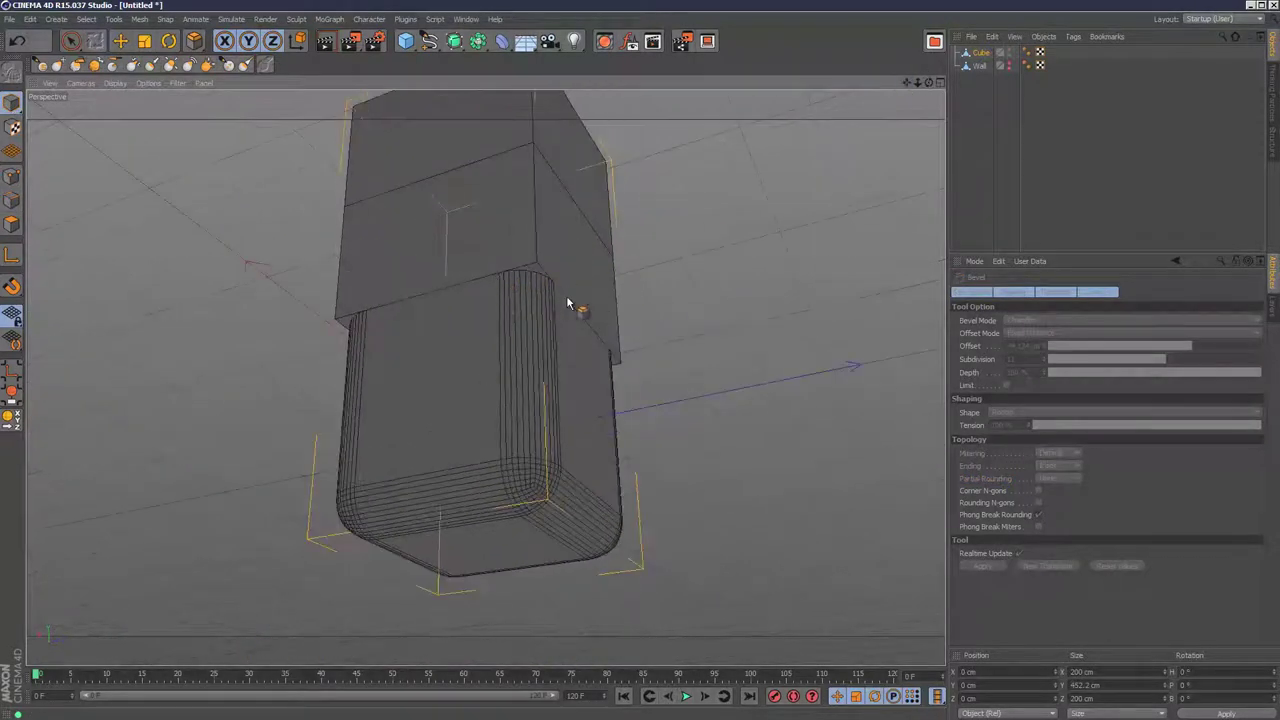
left_click_drag(929, 83, 629, 218)
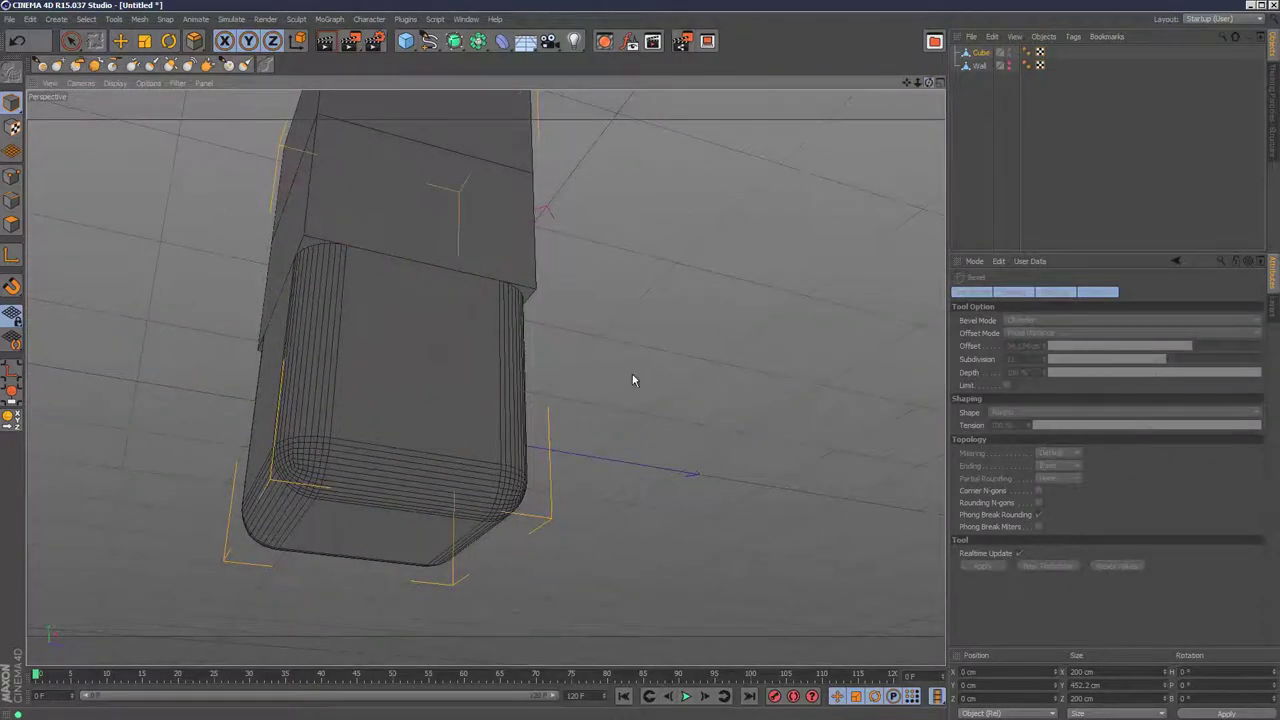
left_click_drag(632, 374, 632, 376)
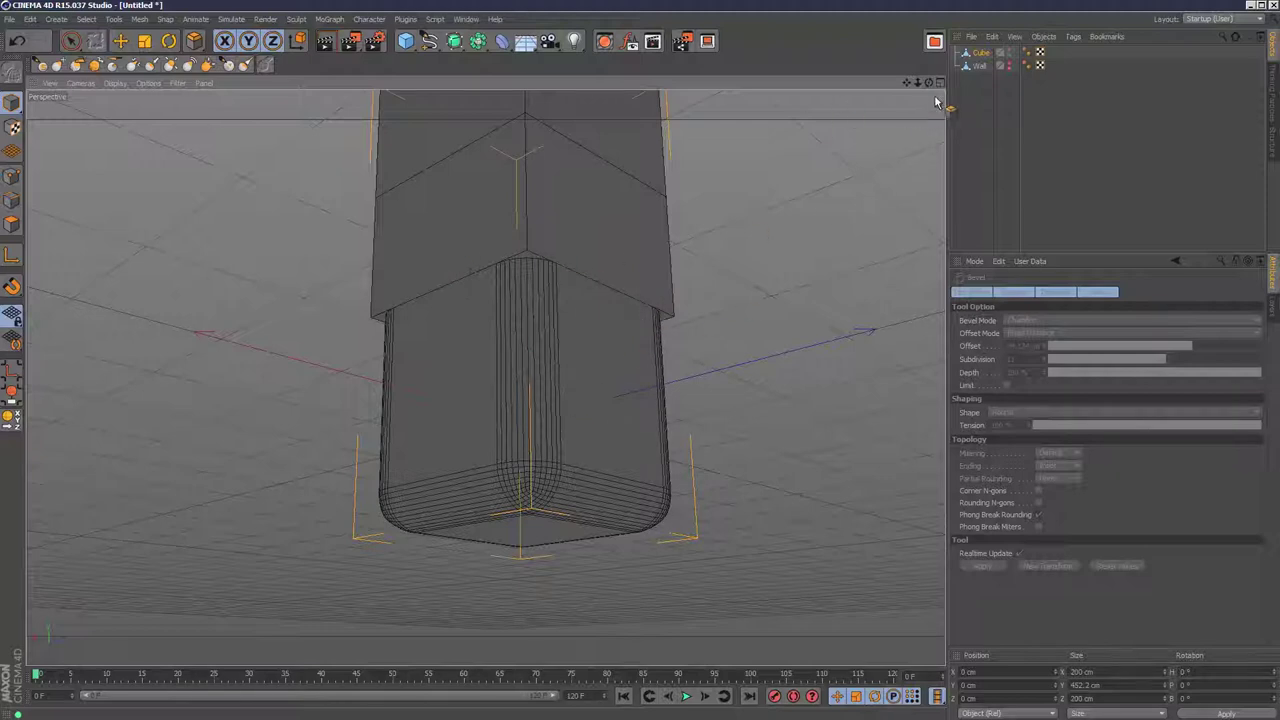
left_click_drag(929, 83, 631, 226)
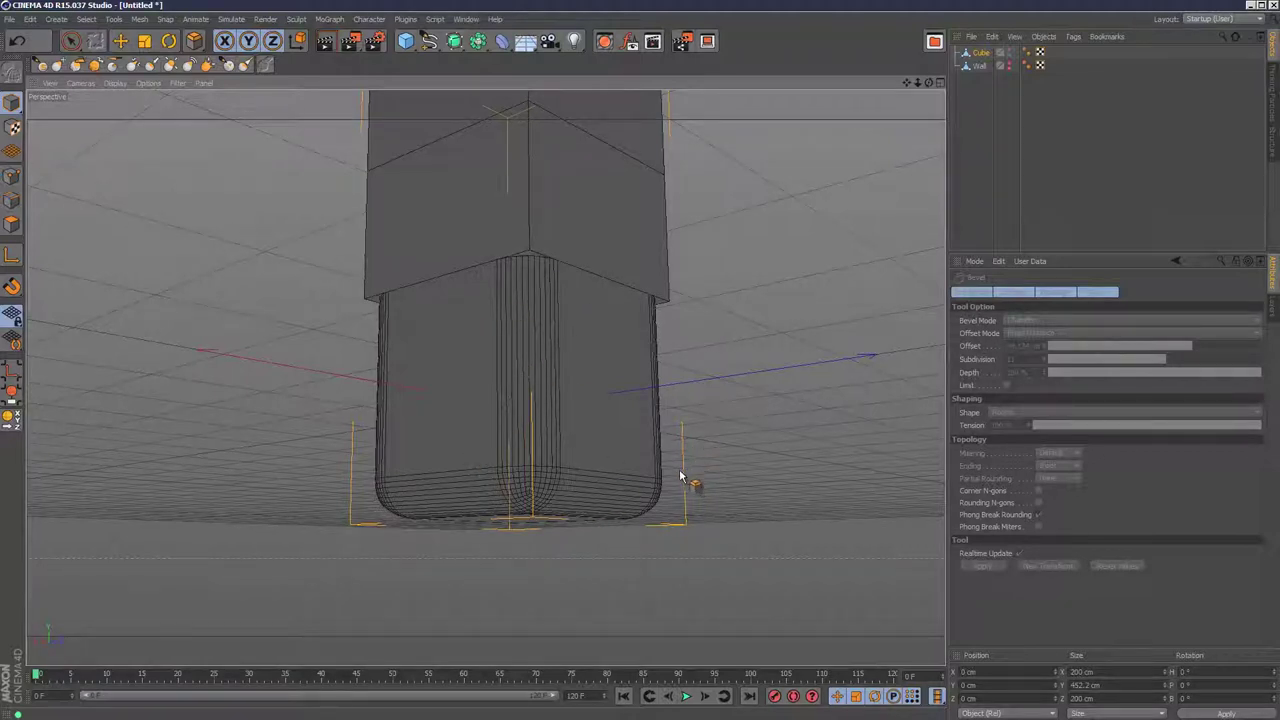
Step: Delete the beveled Cube object and unhide the Wall object, selecting it for edge editing
left_click(985, 56)
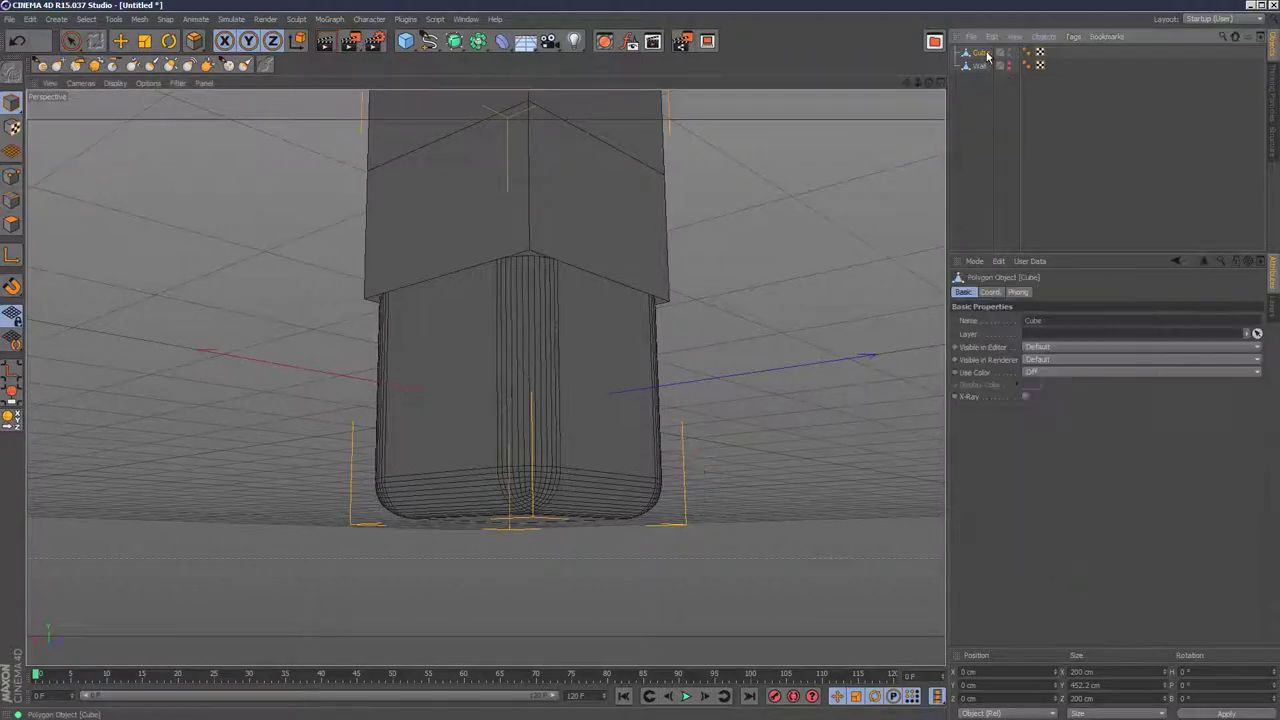
key("Delete")
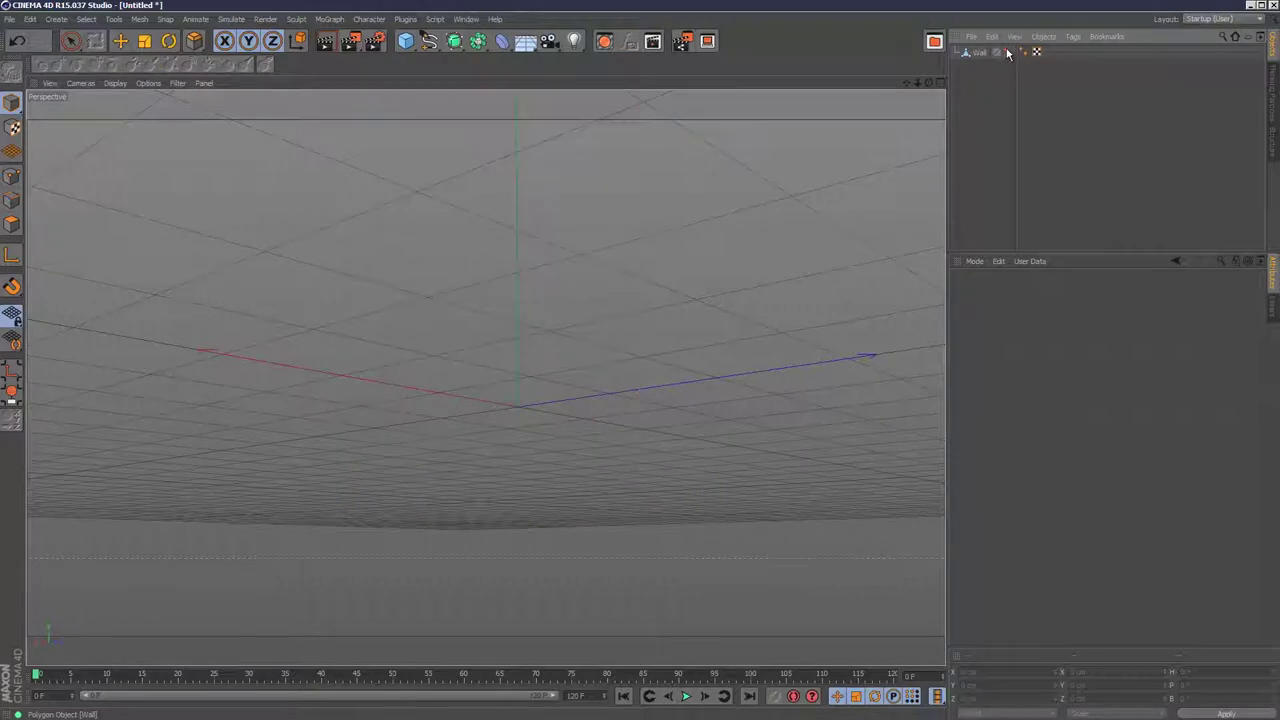
left_click(1006, 51)
left_click_drag(928, 82, 634, 370)
left_click_drag(927, 84, 633, 372)
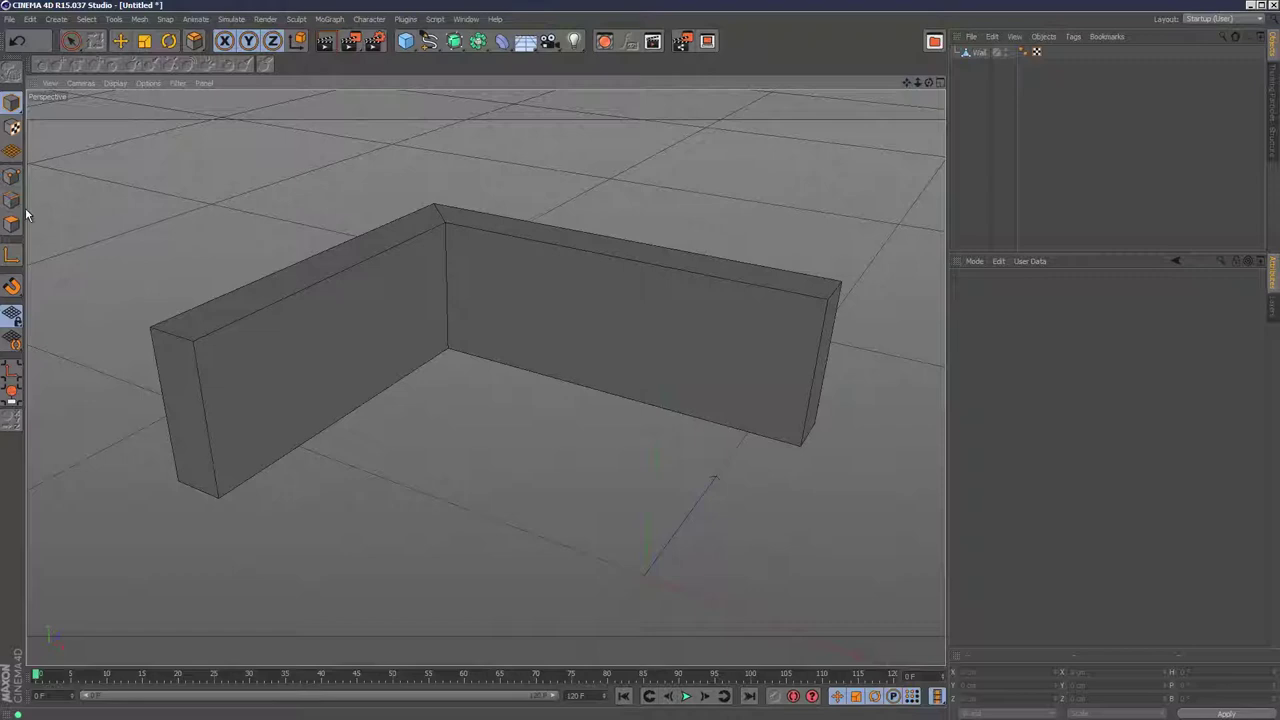
left_click(972, 53)
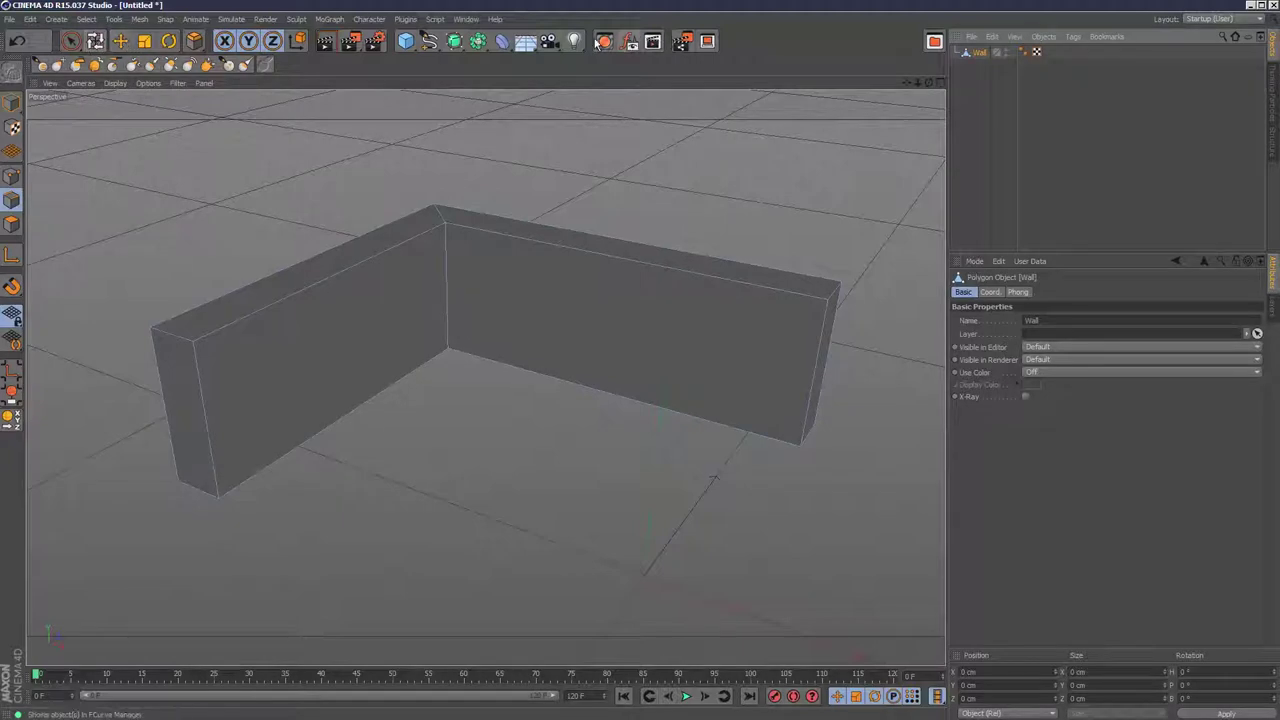
Step: Loop-select the edges at the wall's inner corner and view the corner from a slightly higher, closer angle
left_click(86, 19)
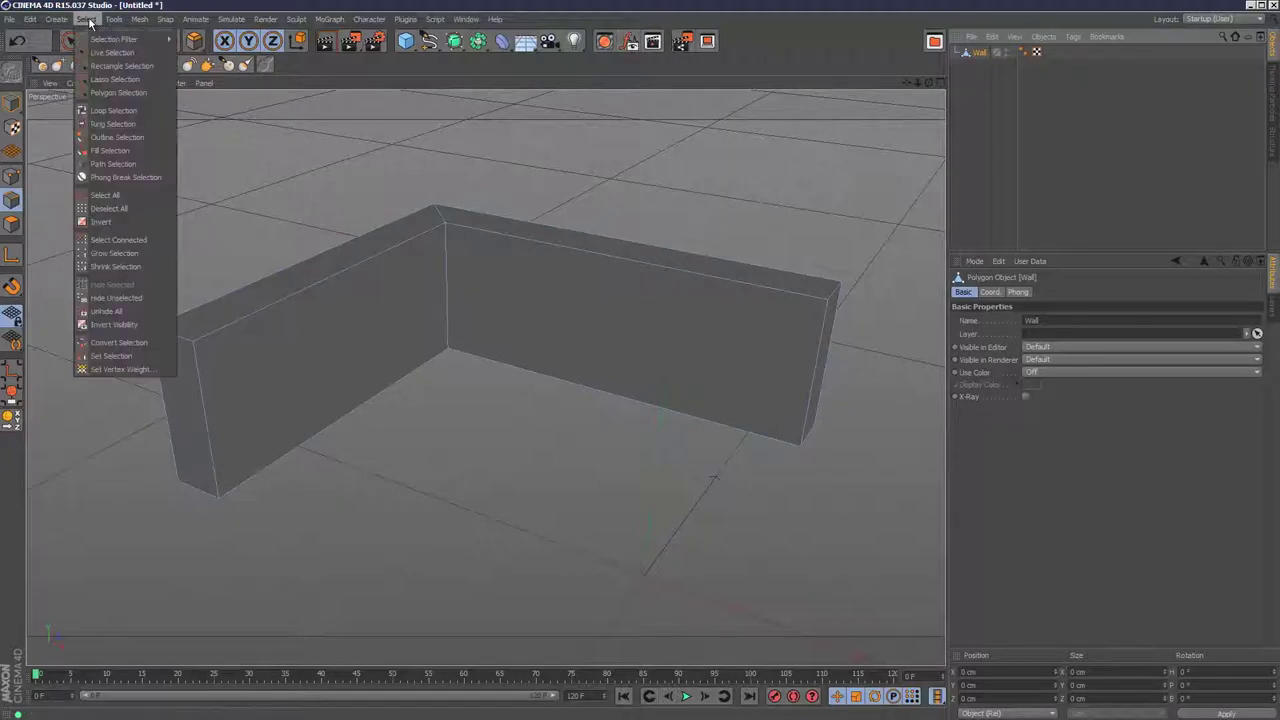
left_click(114, 111)
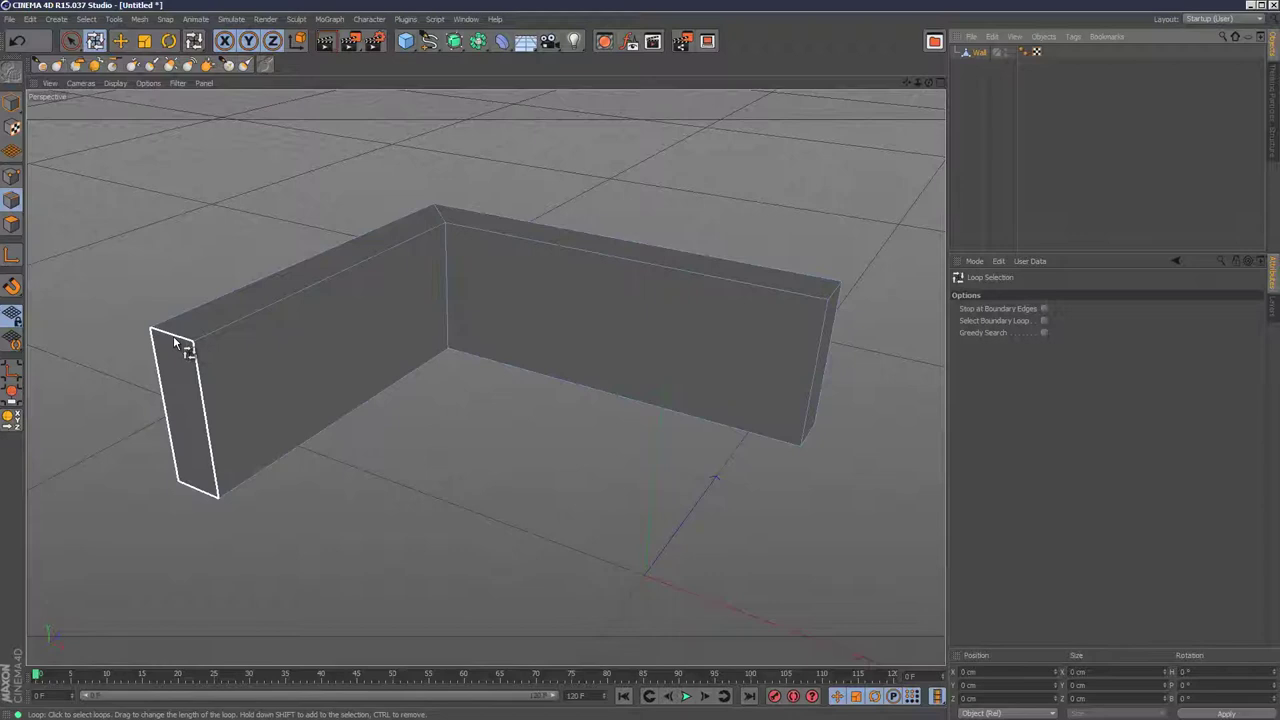
left_click(450, 253)
left_click_drag(928, 82, 634, 377)
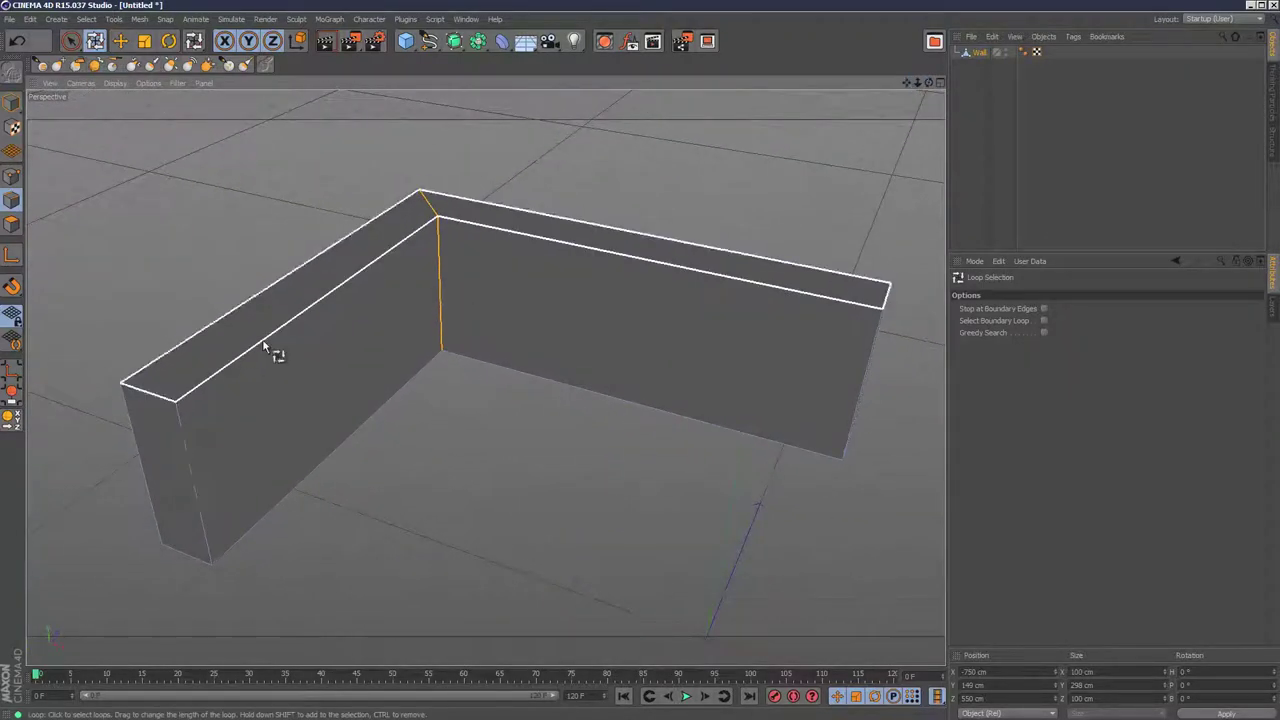
Step: Try sliding the corner edge loop about 204 cm along the right-hand wall section with the Slide tool, and undo it
right_click(440, 280)
left_click(542, 480)
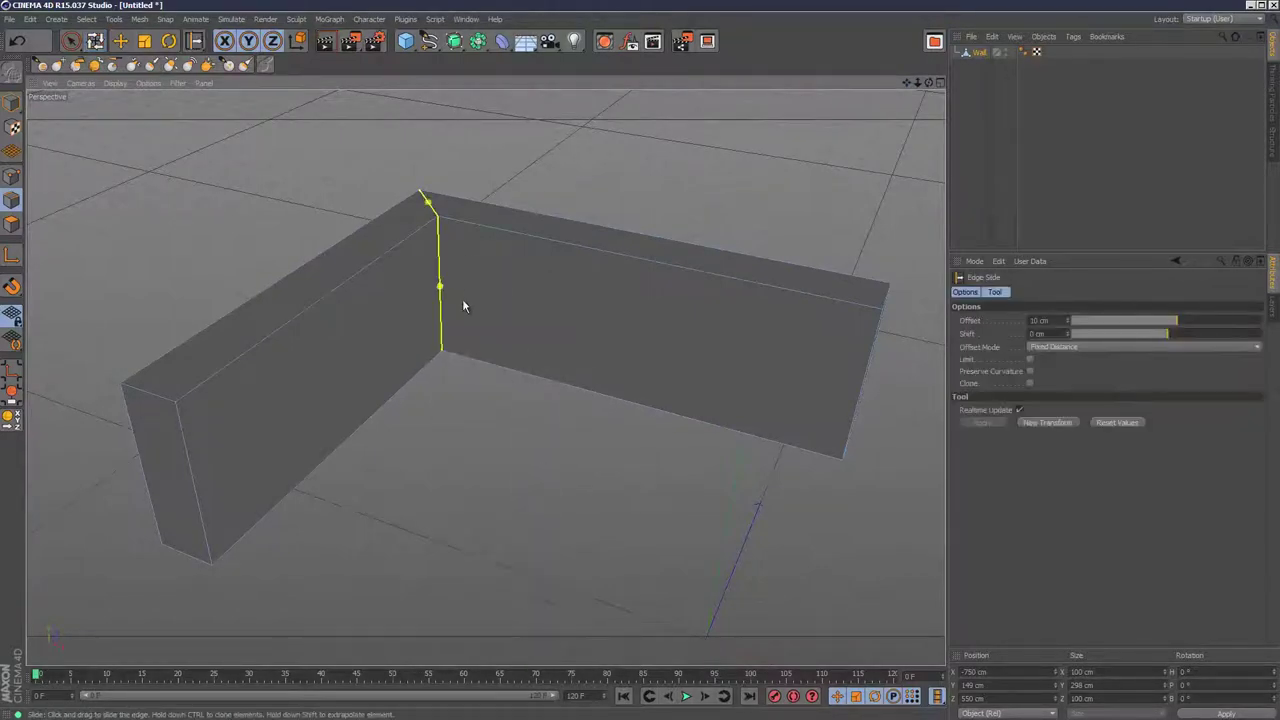
left_click_drag(443, 290, 594, 303)
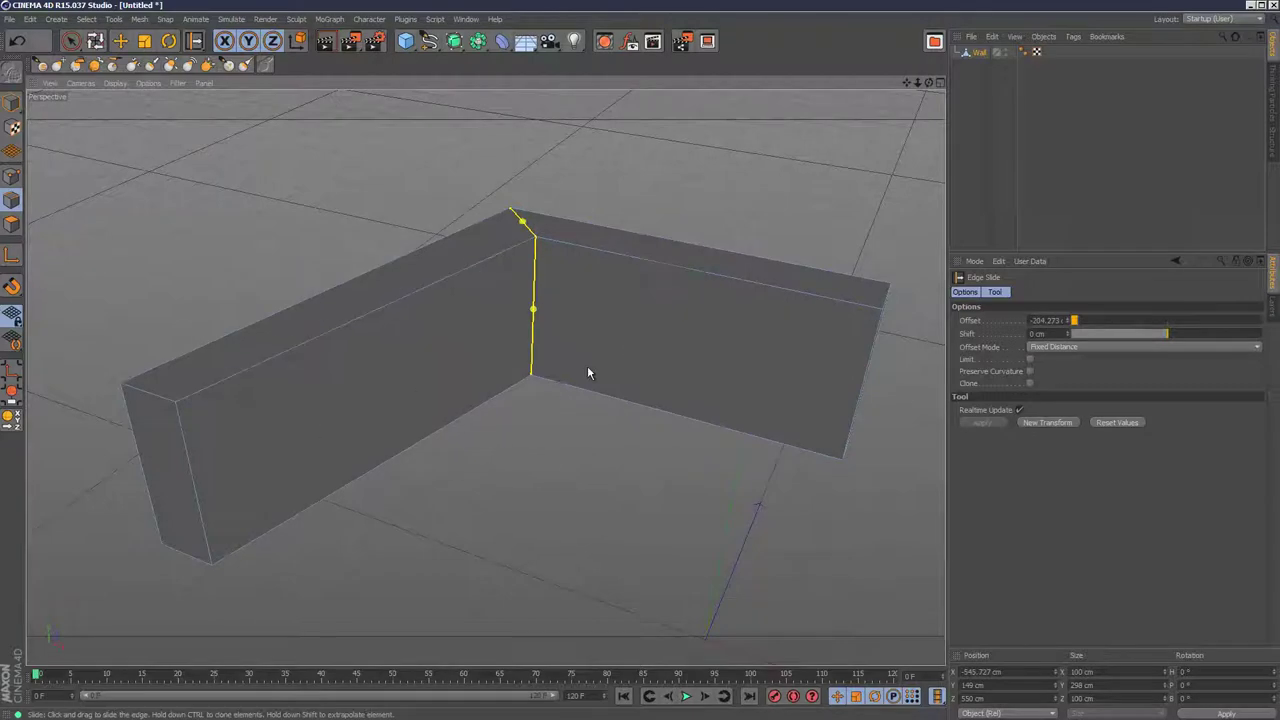
key("ctrl+z")
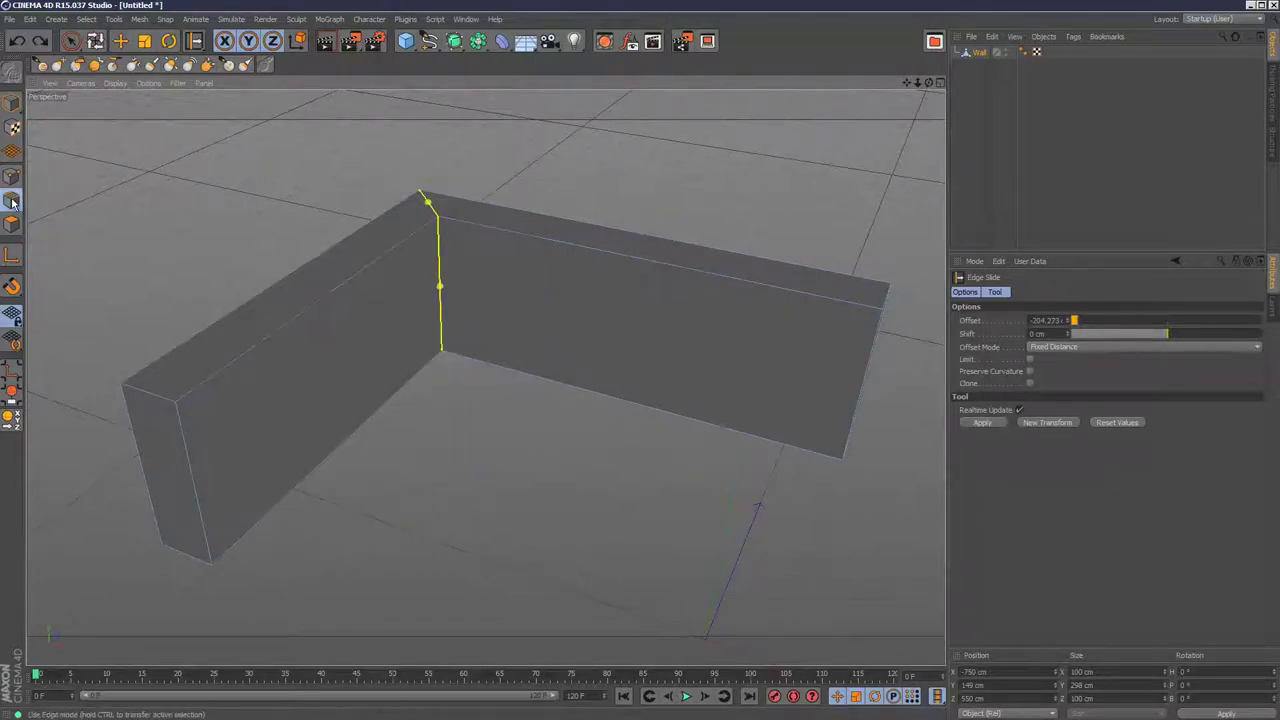
Step: Try moving the corner edge loop freely with the Move tool for comparison, and restore its original position
key("e")
left_click_drag(520, 289, 606, 327)
left_click_drag(571, 281, 655, 472)
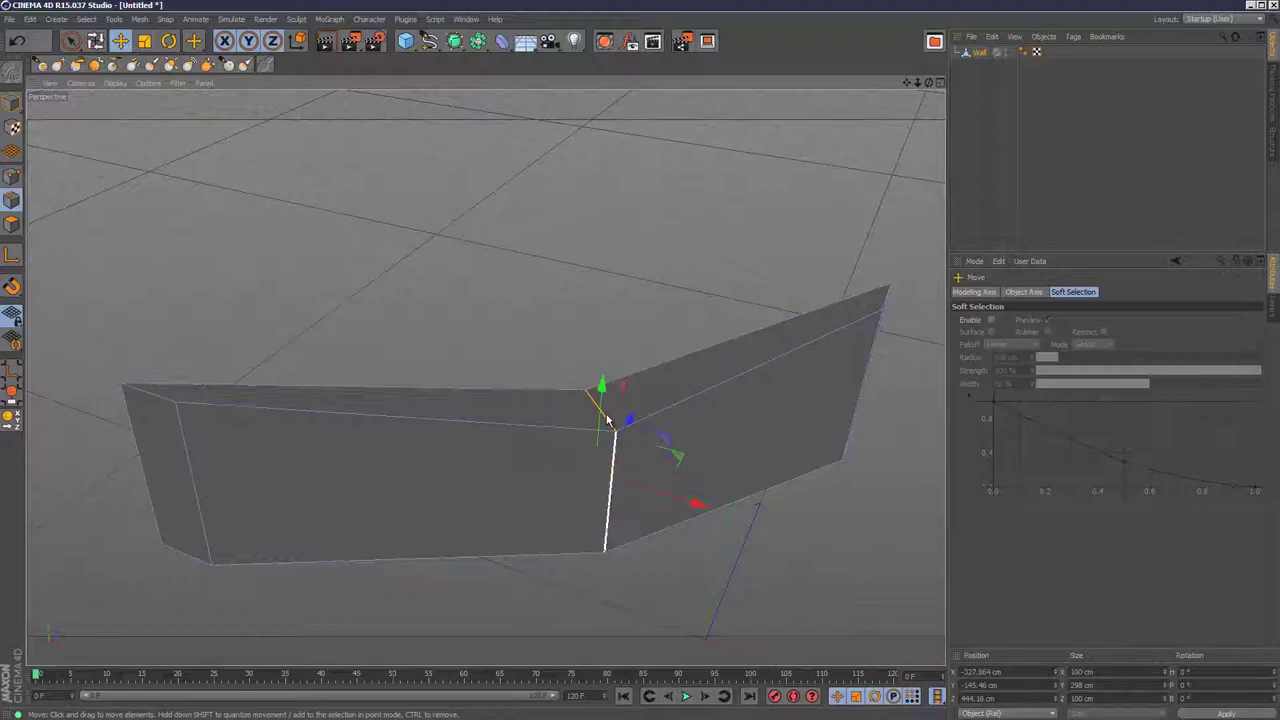
key("ctrl+z")
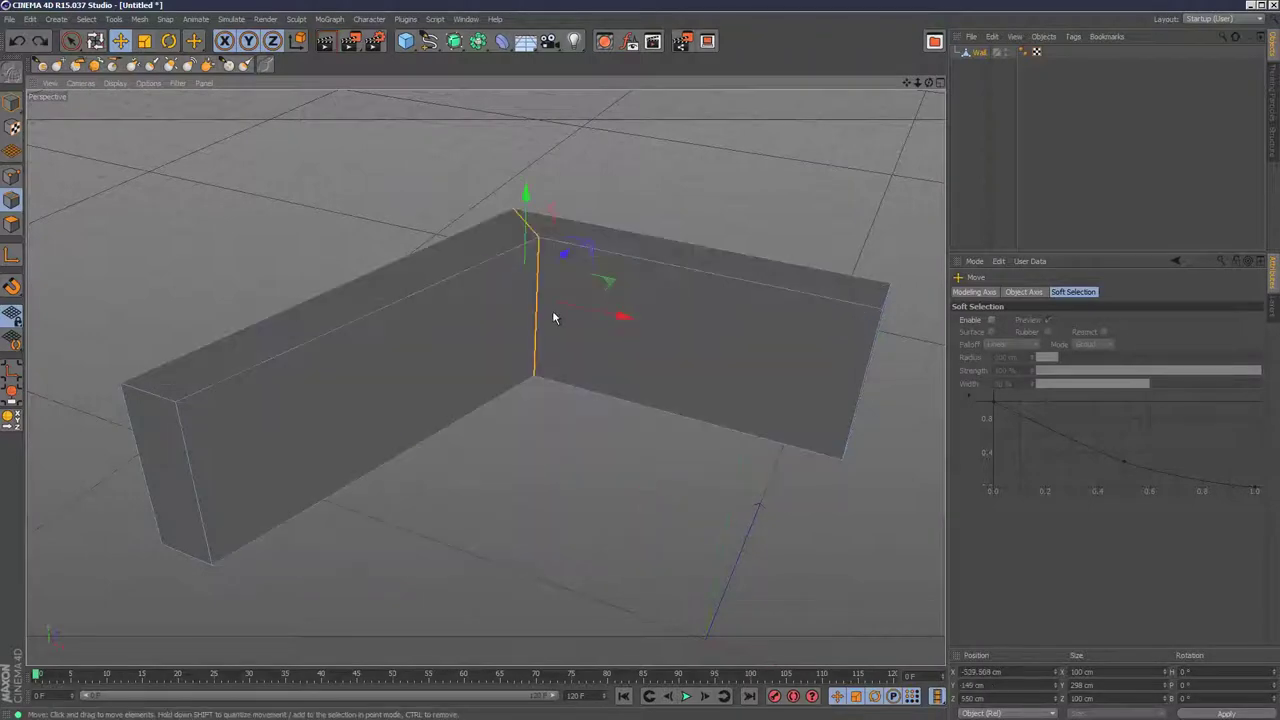
left_click_drag(560, 323, 466, 286)
Step: Slide the corner edge loop about 95.5 cm along the right-hand wall section with Clone enabled, and clone two more loops further along
right_click(440, 280)
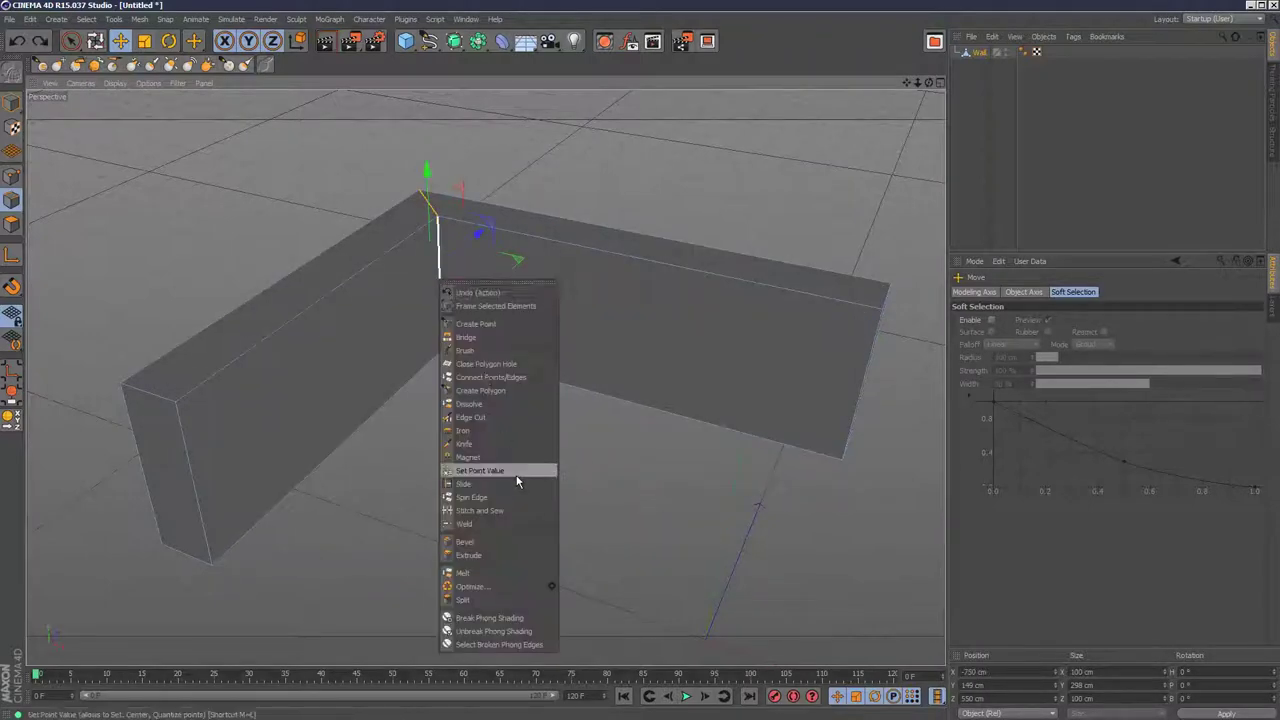
left_click(497, 484)
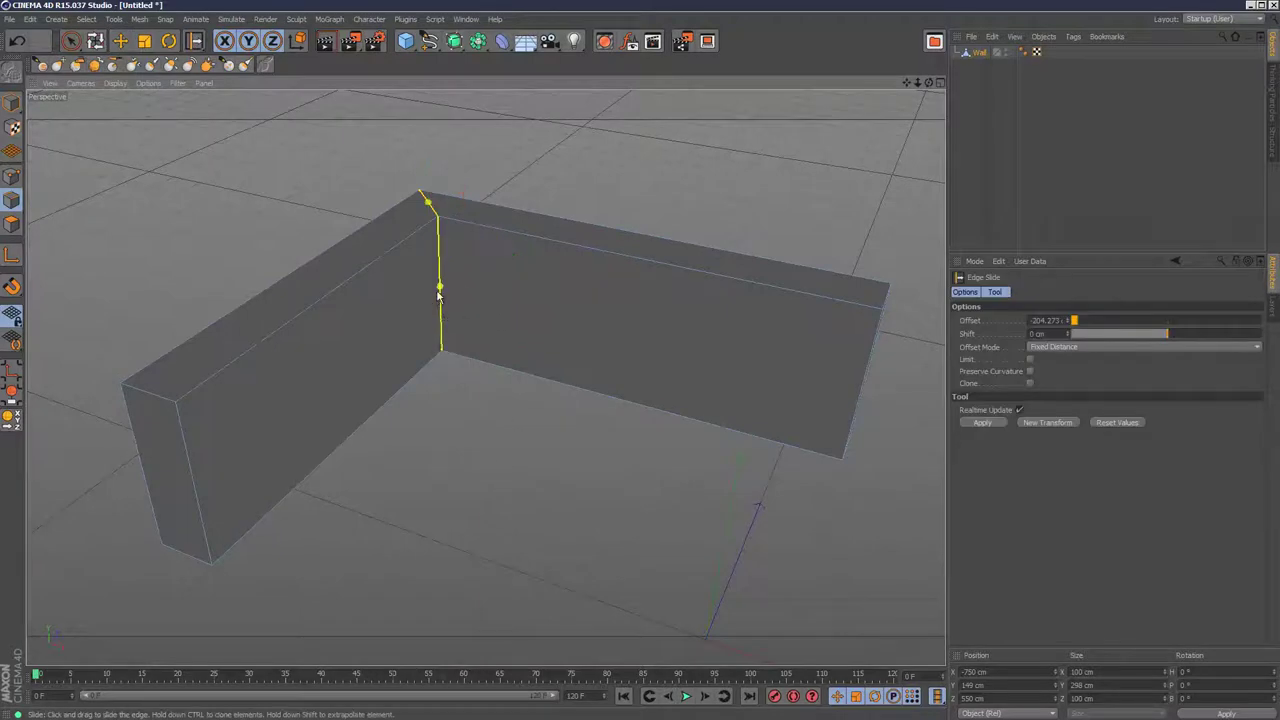
left_click_drag(441, 300, 483, 335)
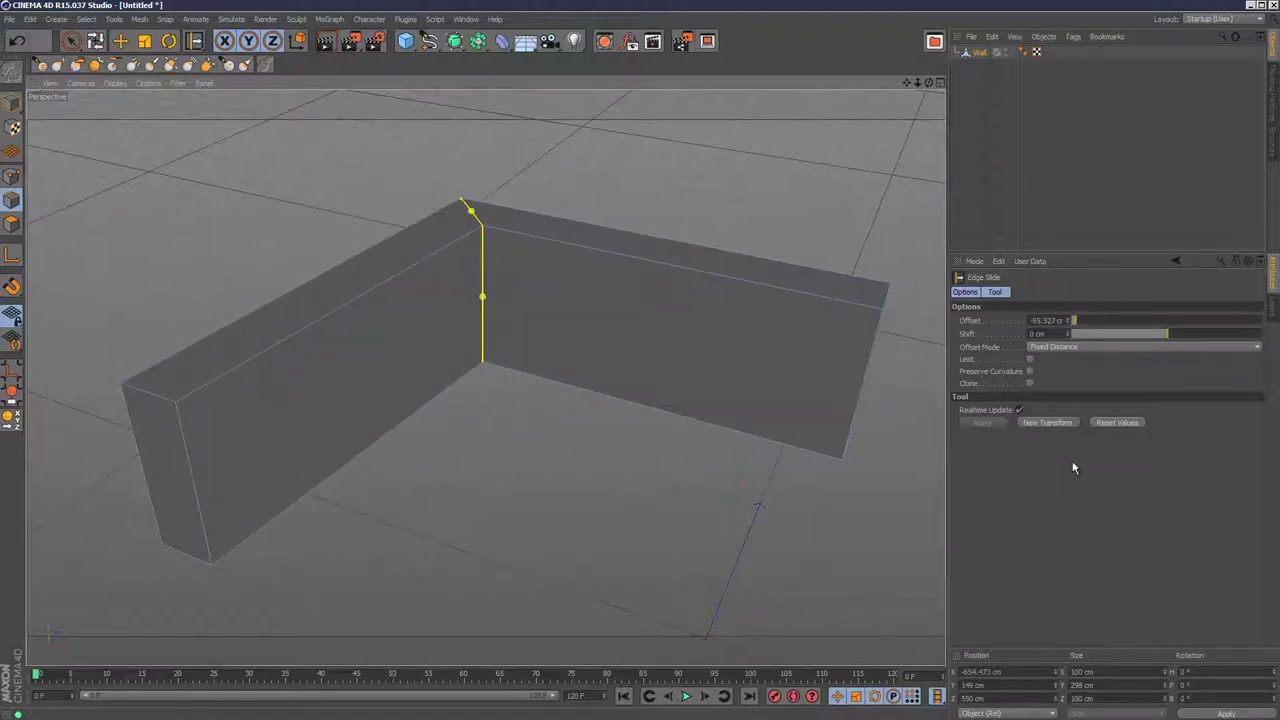
left_click(1030, 383)
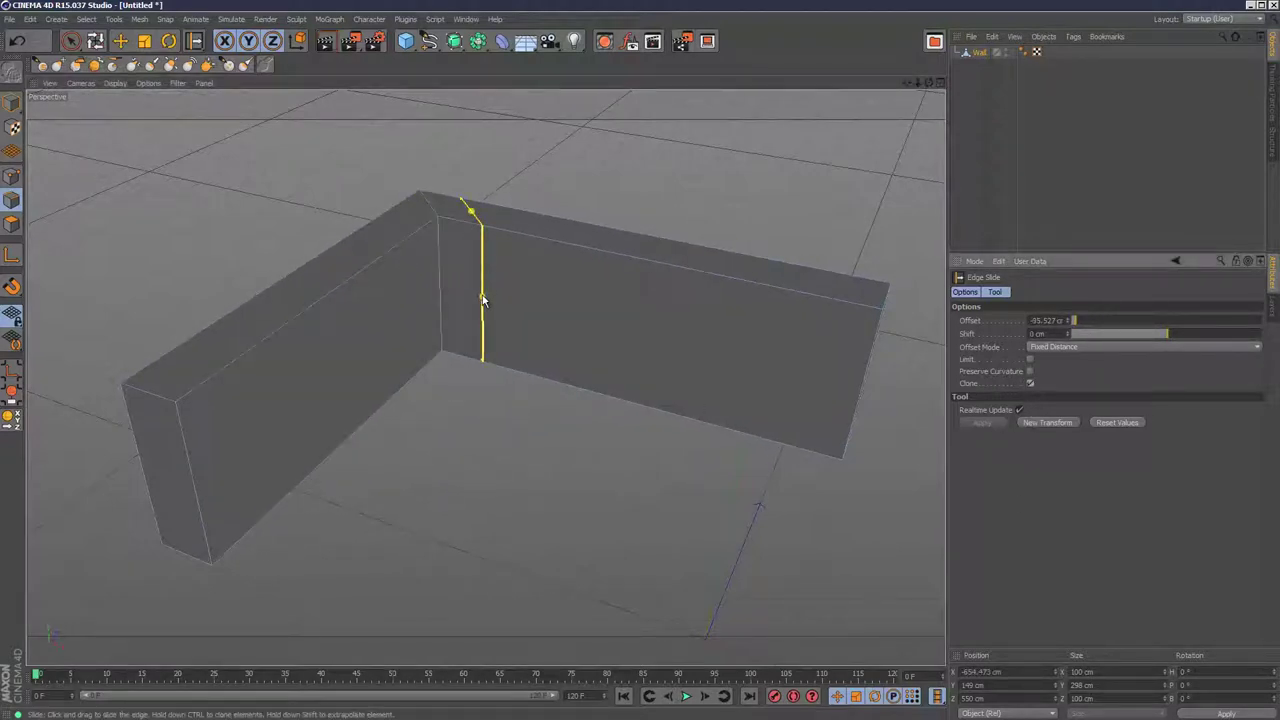
left_click_drag(504, 302, 573, 316)
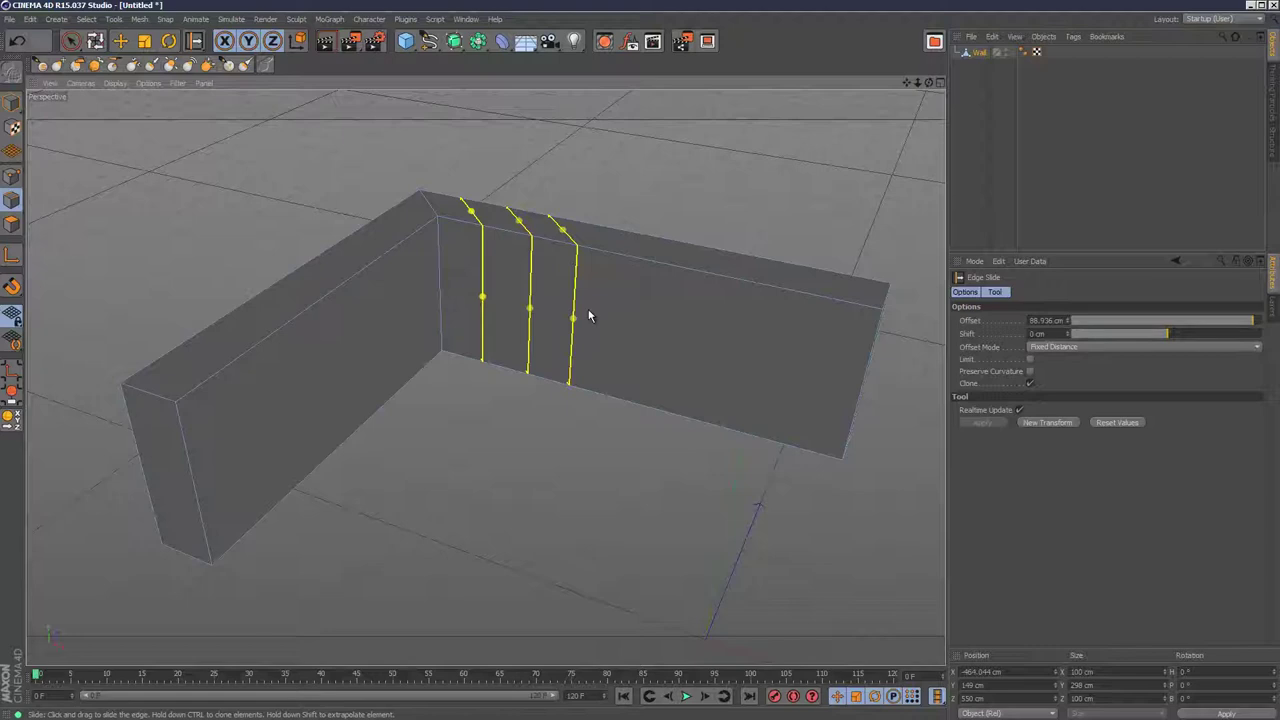
Step: Try sliding a cloned loop beyond the wall's end, and enable Limit and slide the clone again within the wall
left_click_drag(572, 321, 666, 334)
left_click_drag(871, 364, 894, 337)
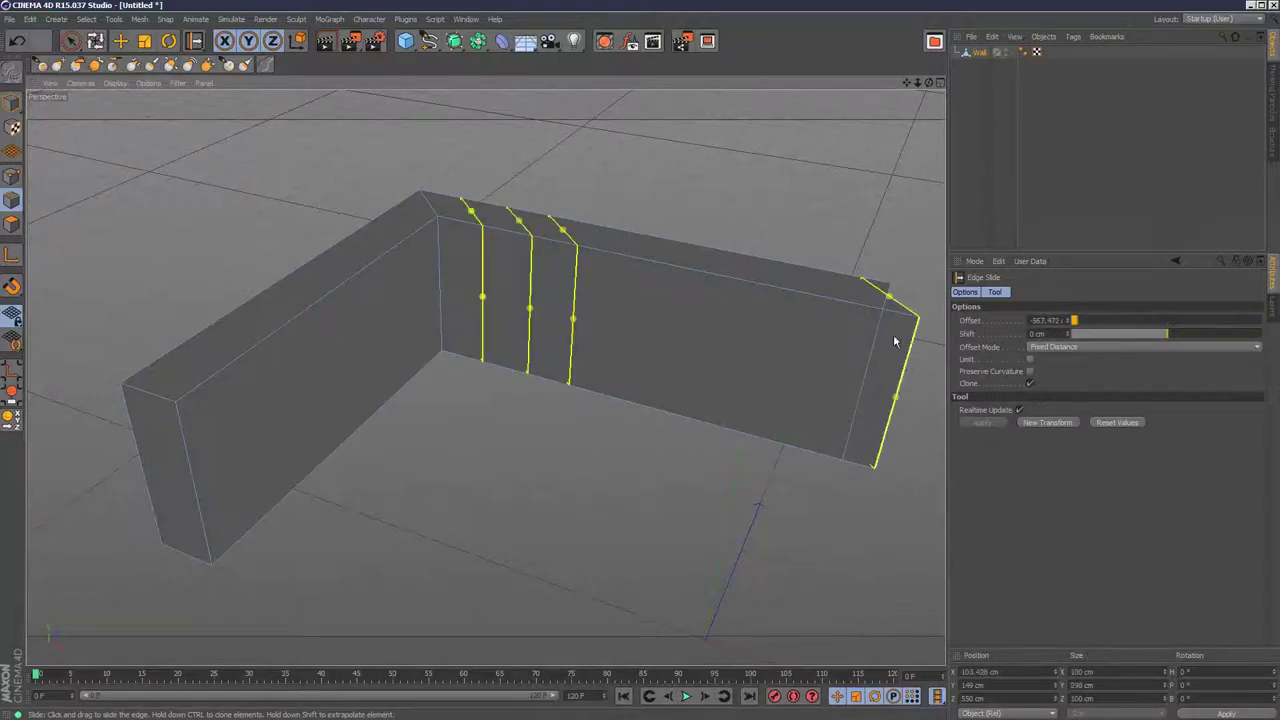
left_click(1031, 361)
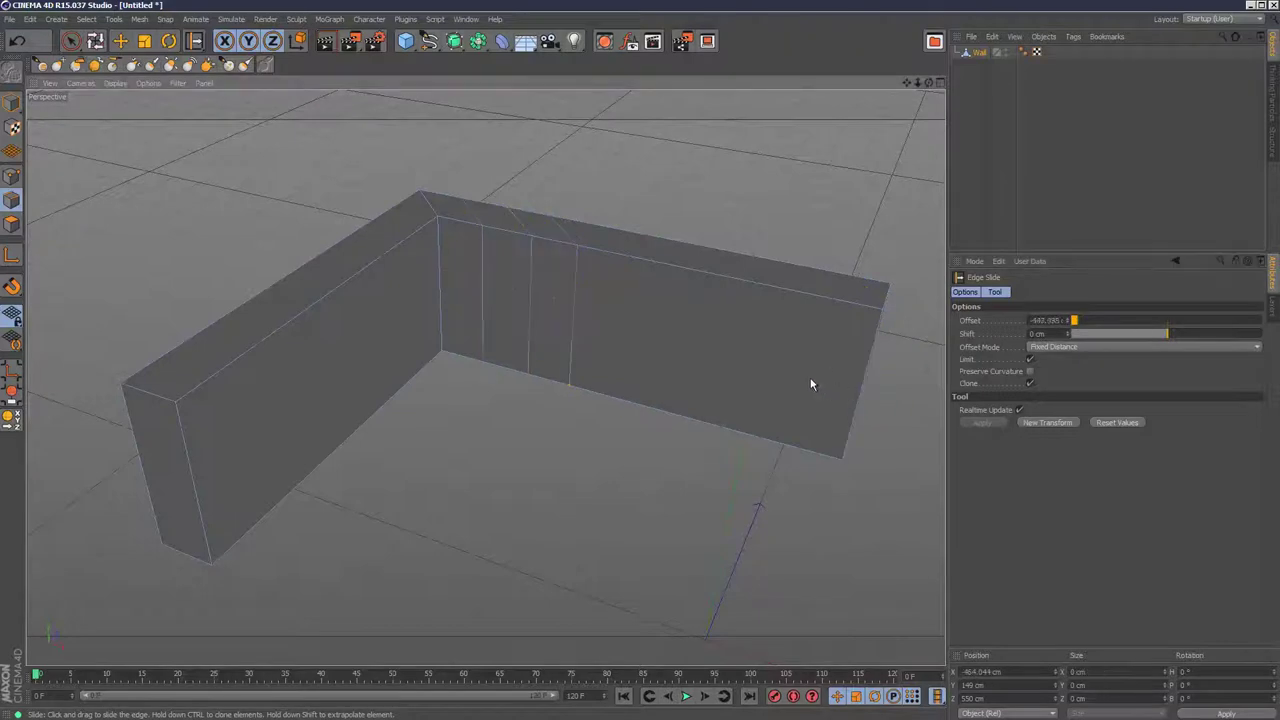
mouse_move(894, 390)
left_mouse_down()
mouse_move(932, 400)
mouse_move(739, 354)
mouse_move(898, 385)
mouse_move(708, 328)
left_mouse_up()
Step: Try the Proportional offset mode by sliding a cloned loop from the last one, to an offset of about -10 %
left_click(1058, 349)
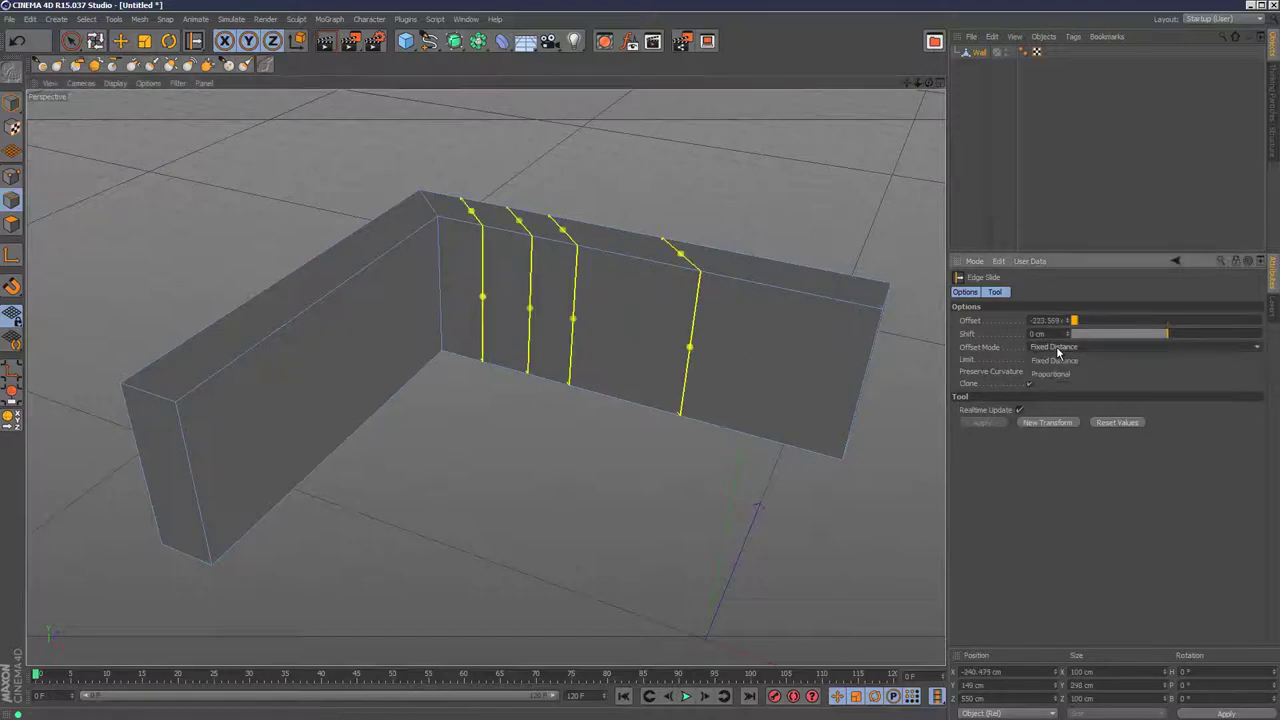
left_click(1062, 375)
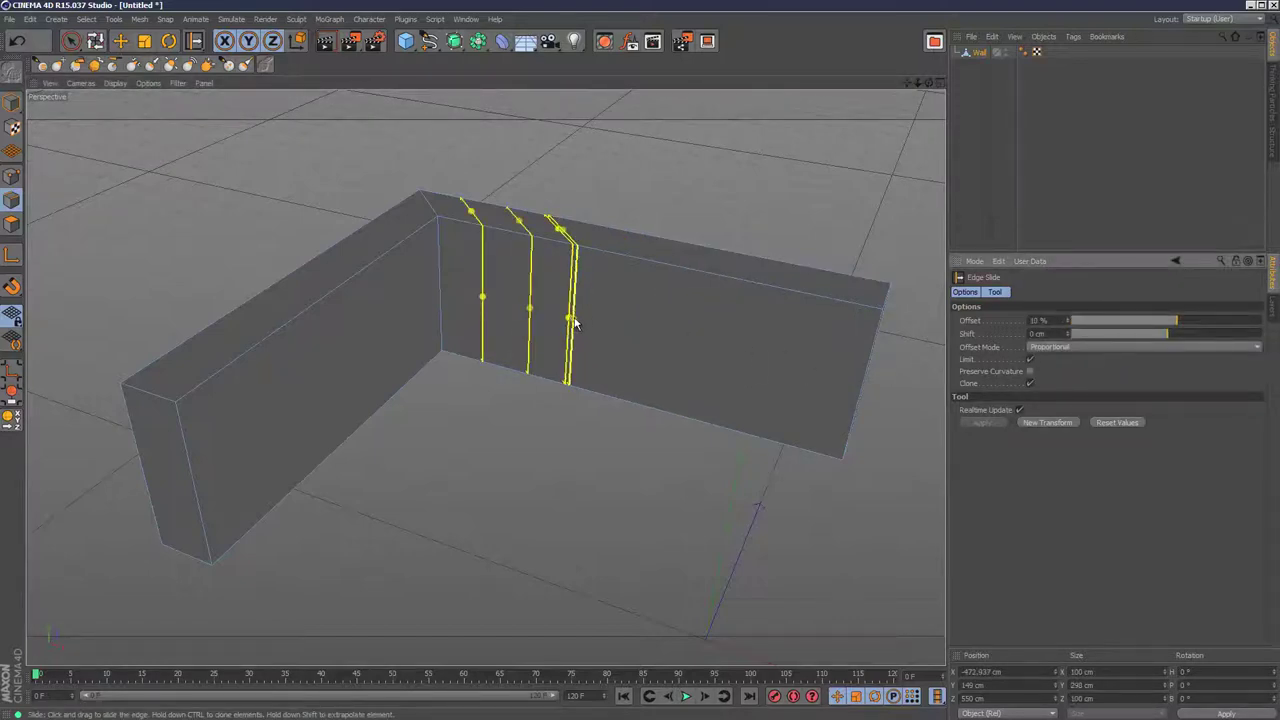
left_click(640, 334)
left_click_drag(640, 334, 589, 323)
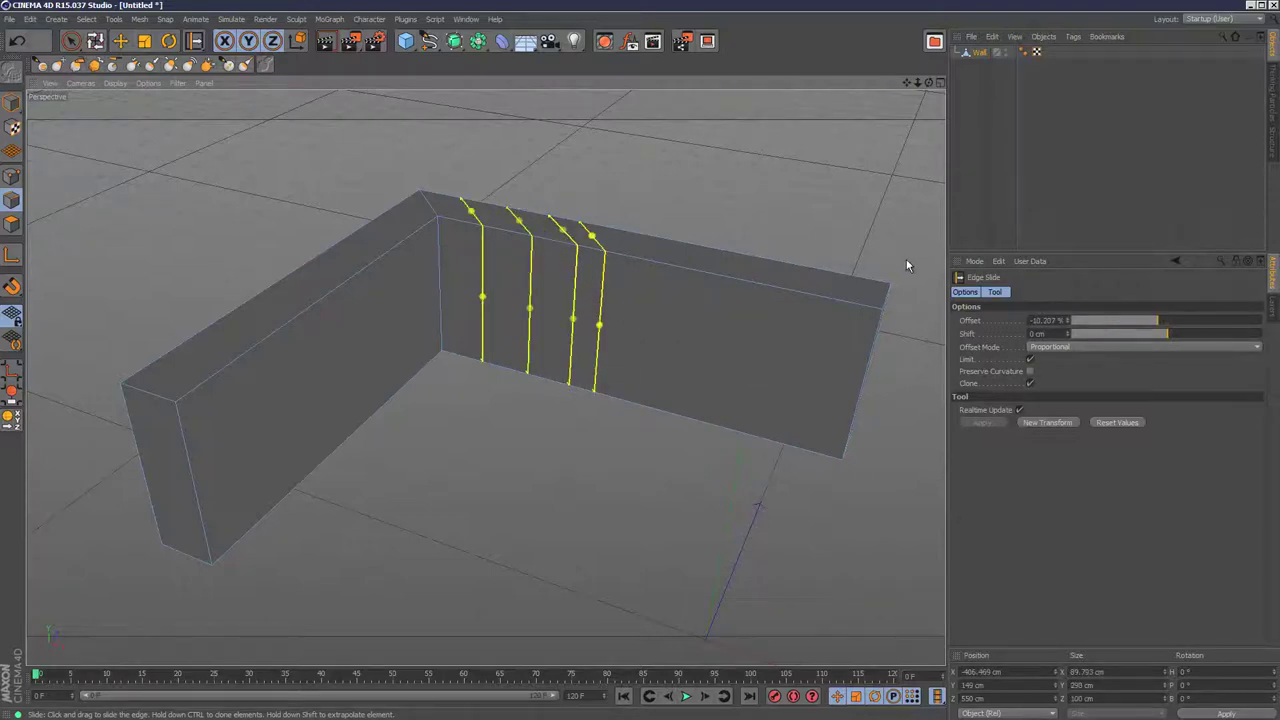
mouse_move(597, 336)
left_mouse_down()
mouse_move(731, 352)
mouse_move(595, 332)
left_mouse_up()
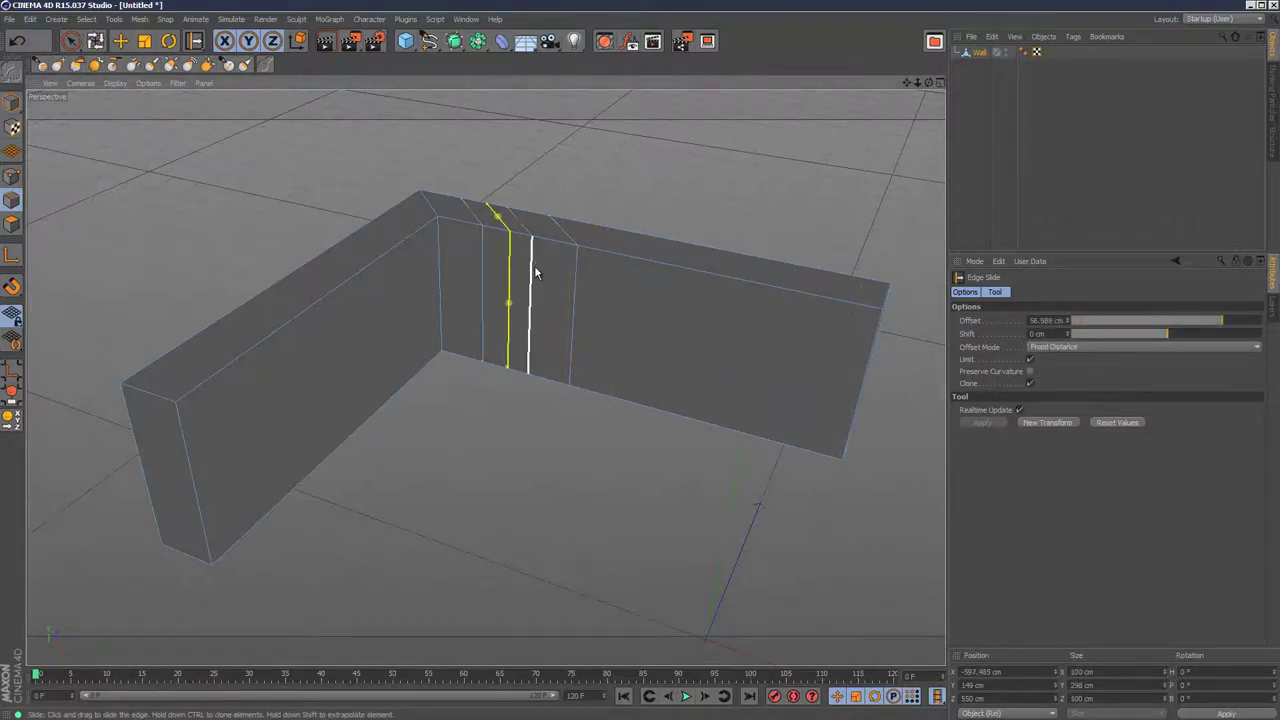